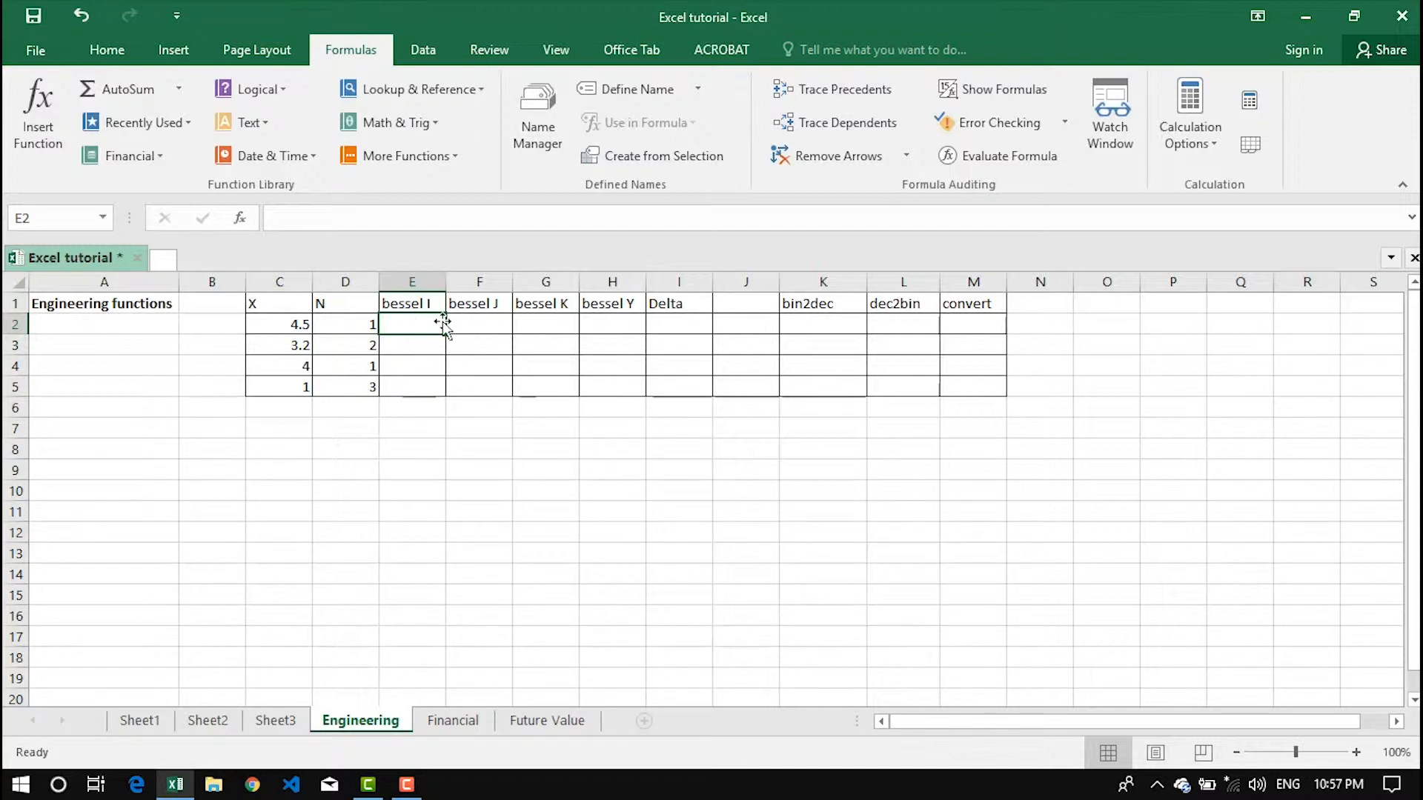
# Enter =BESSELI(C2,D2) in cell E2 to evaluate the modified Bessel function I for the first X and N pair
pyautogui.click(284, 305)
pyautogui.moveTo(283, 305); pyautogui.dragTo(292, 349)
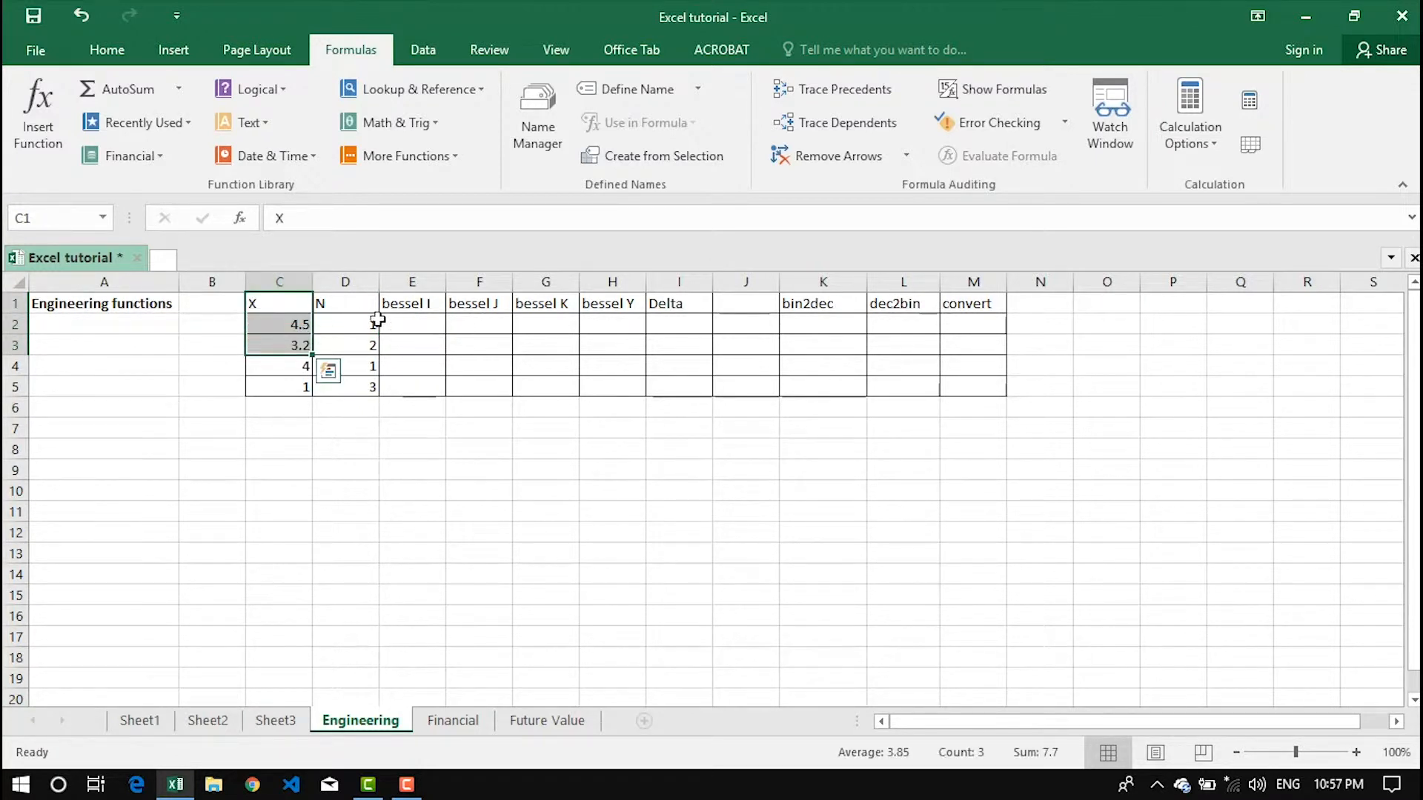
pyautogui.click(412, 326)
pyautogui.write('=be')
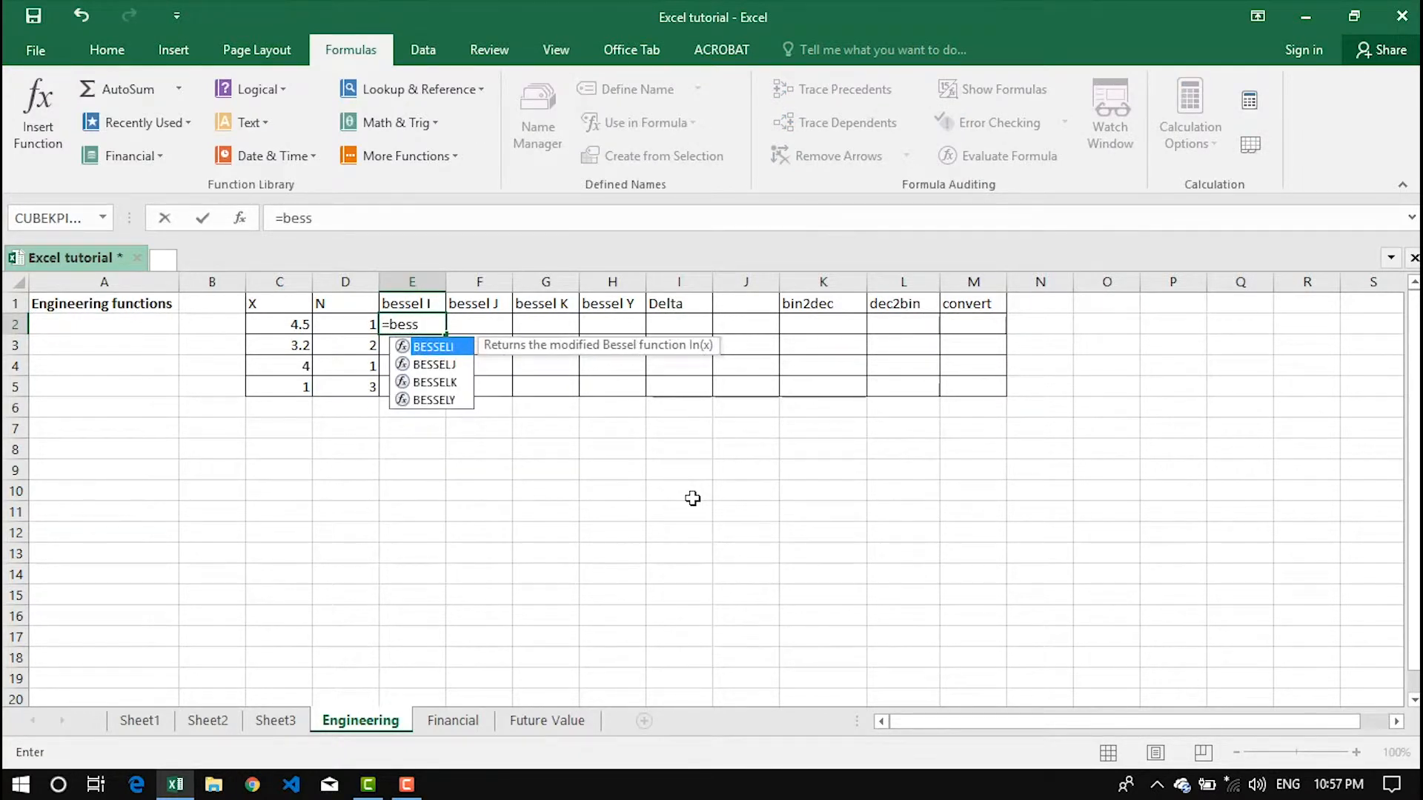
pyautogui.write('ss')
pyautogui.press('Tab')
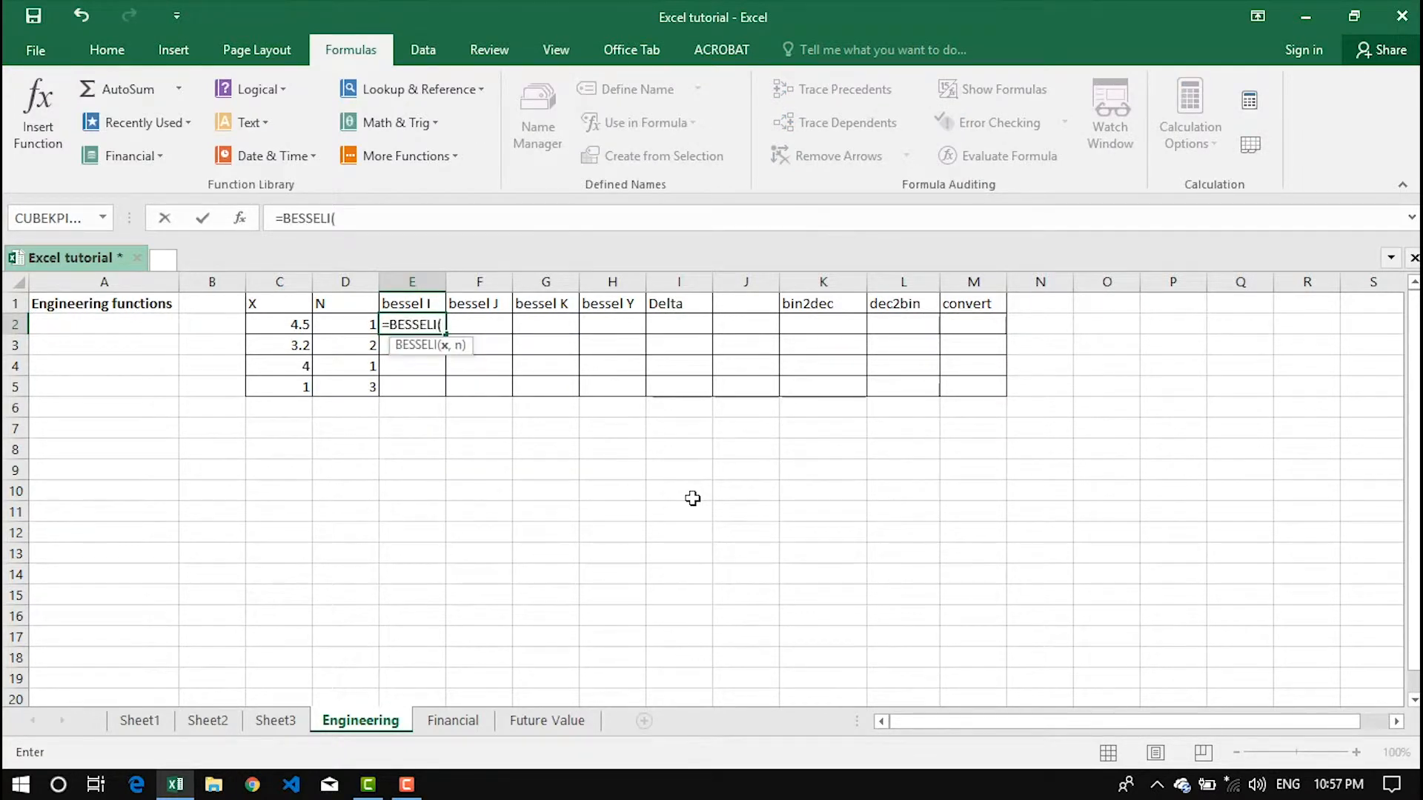
pyautogui.click(285, 322)
pyautogui.write(',')
pyautogui.click(334, 323)
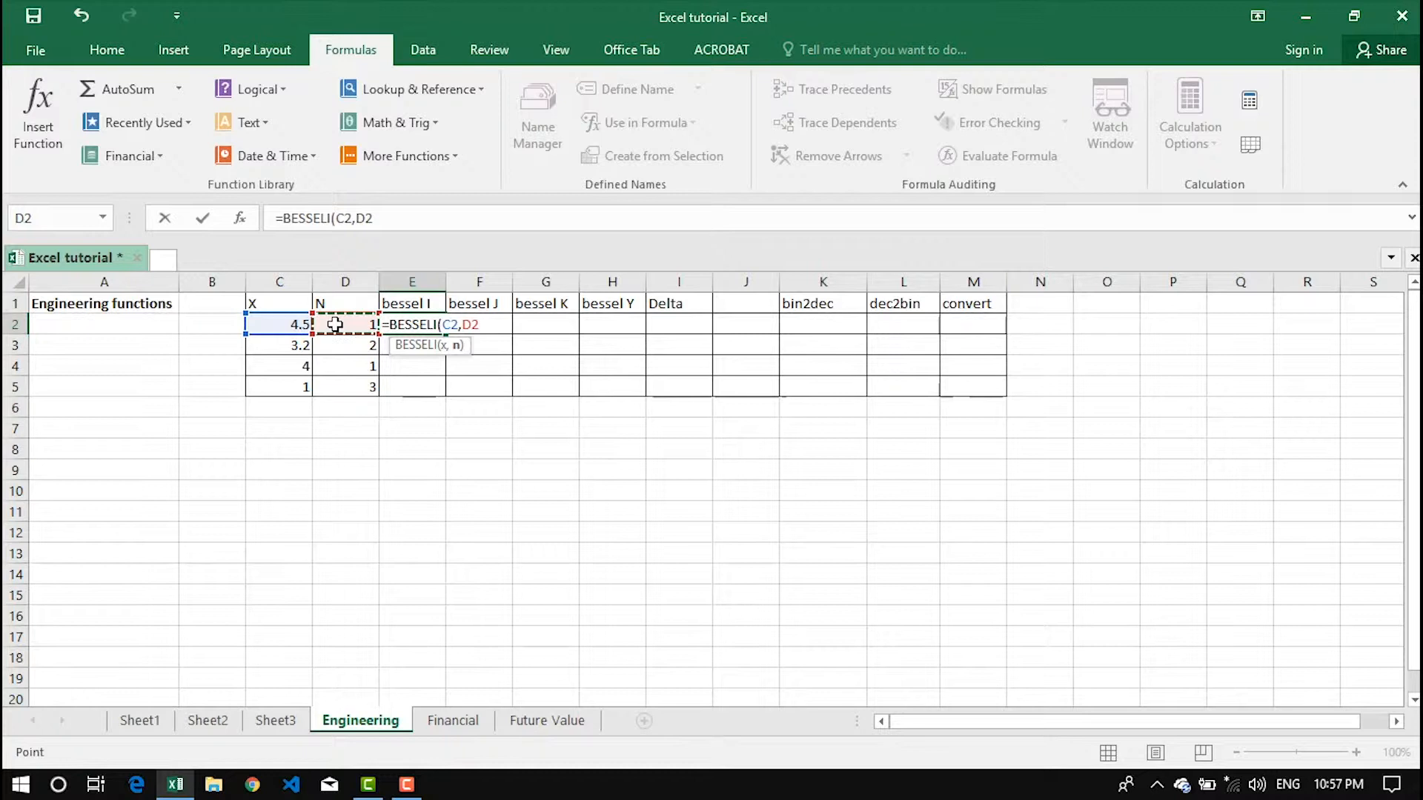
pyautogui.write(')')
pyautogui.press('Return')
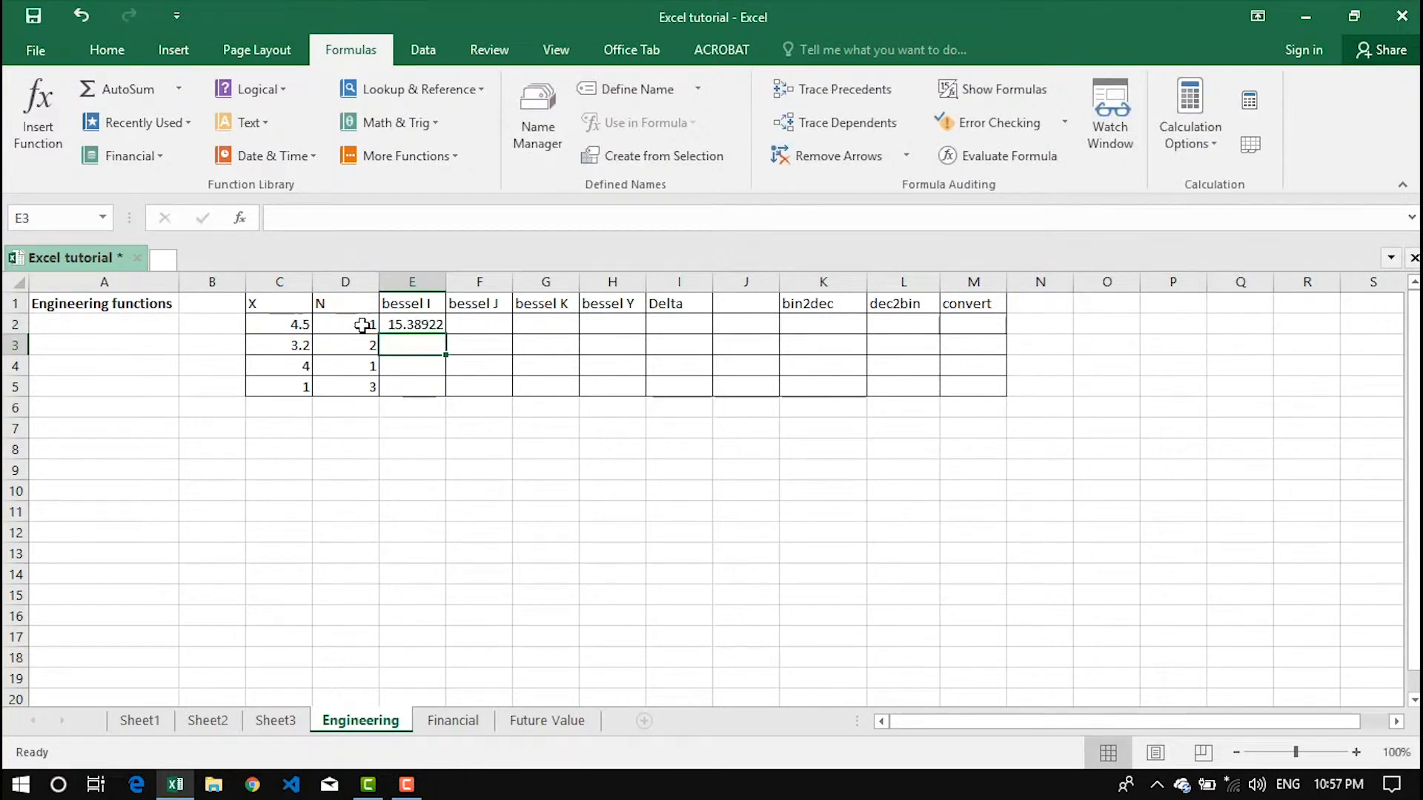
# Review the X and N argument descriptions of the BESSELI formula in E2
pyautogui.click(408, 324)
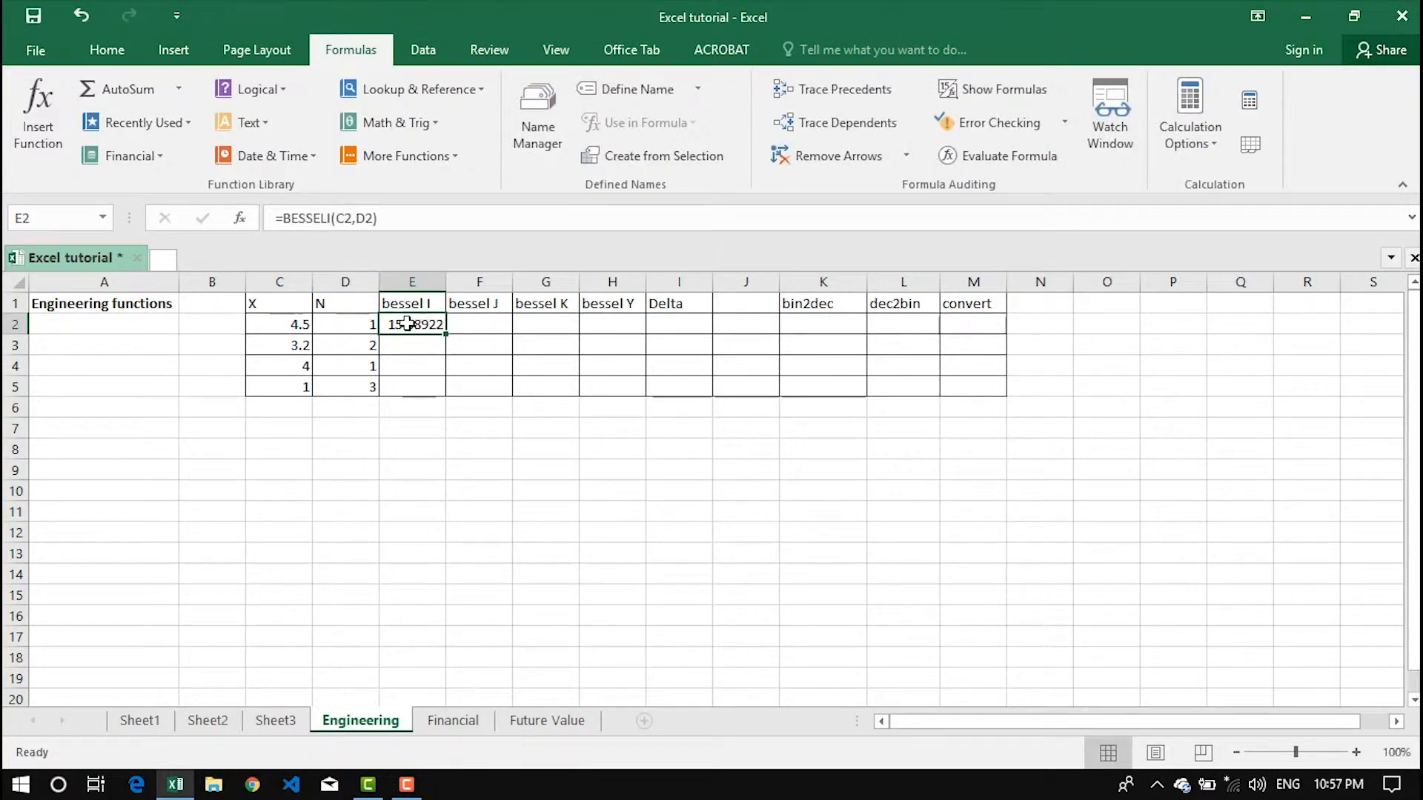
pyautogui.click(240, 220)
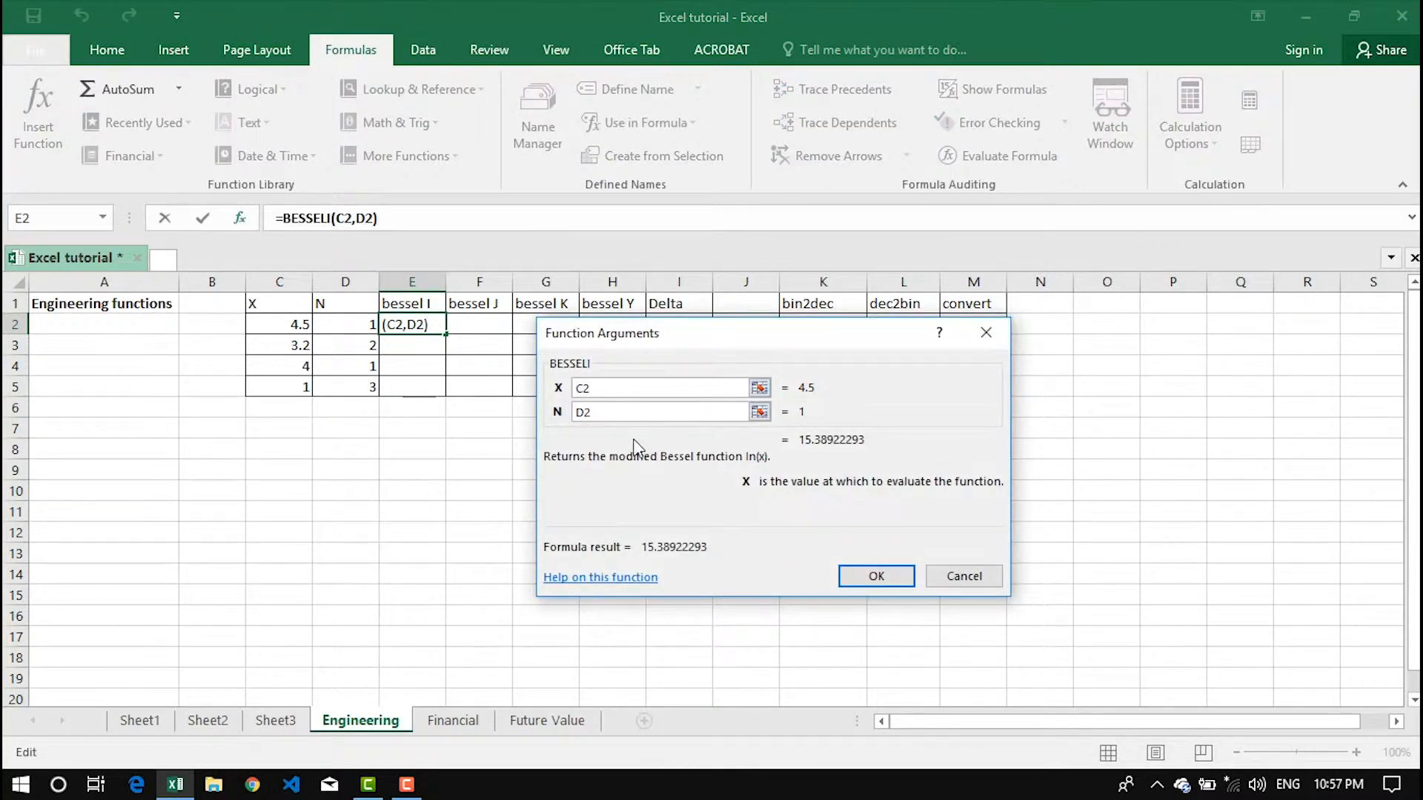
pyautogui.moveTo(778, 484); pyautogui.dragTo(857, 490)
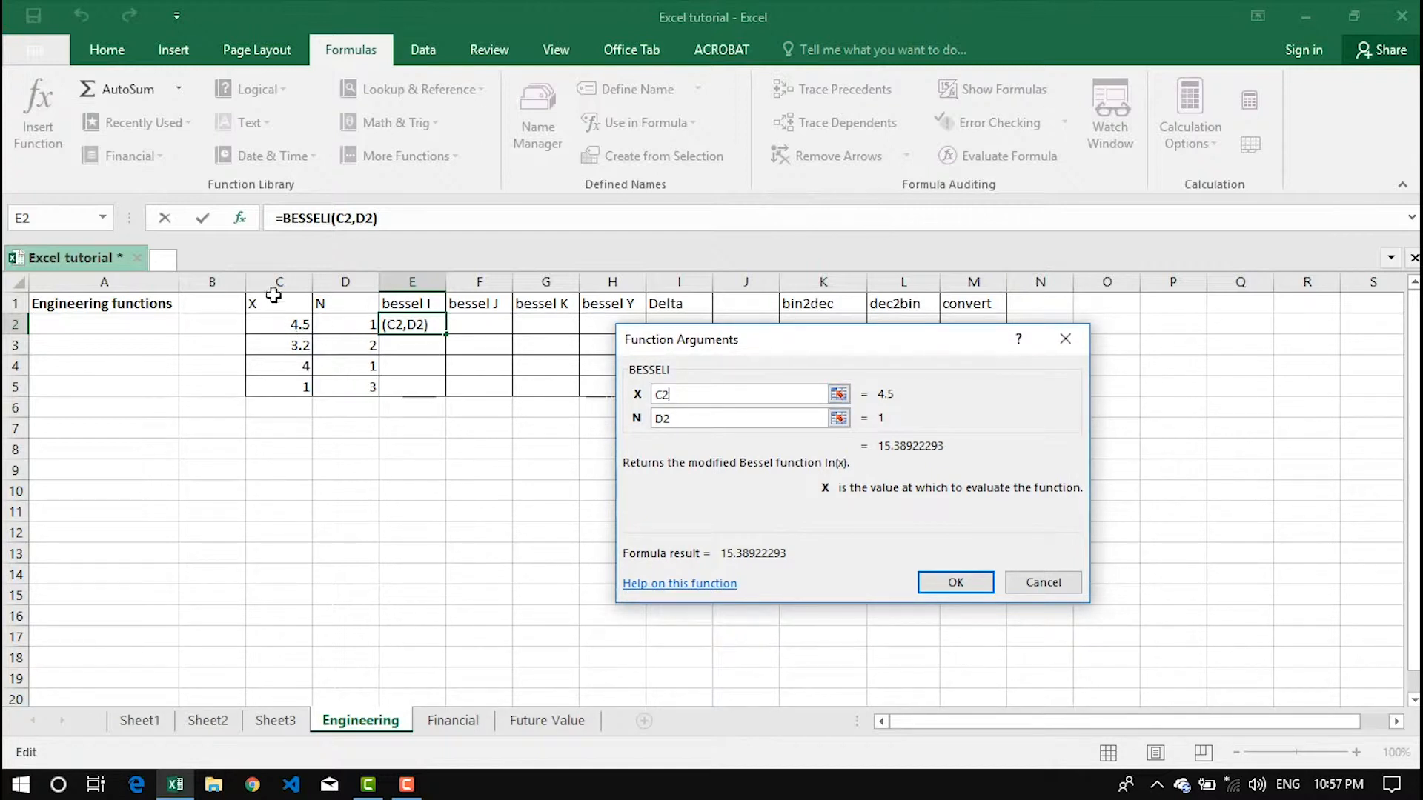
pyautogui.click(707, 416)
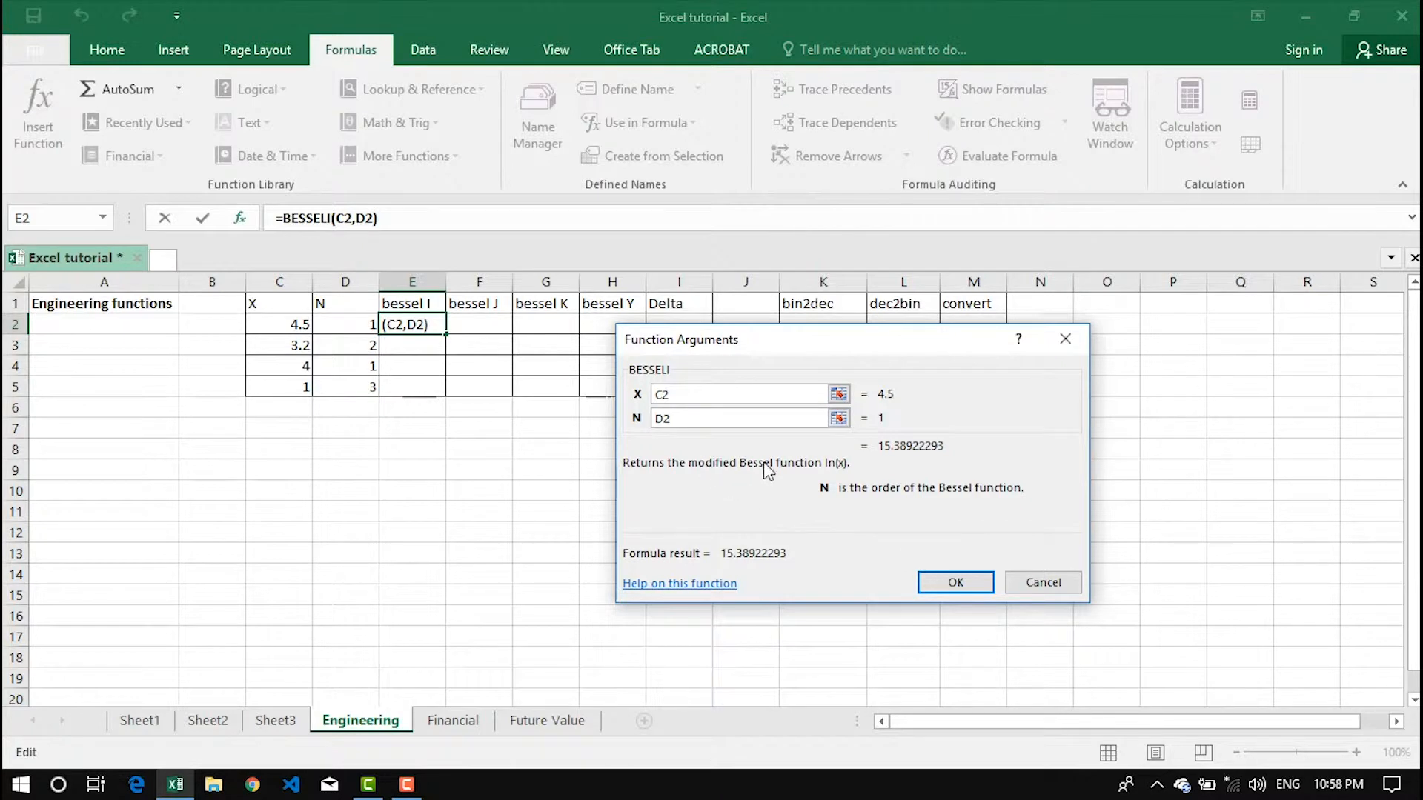
pyautogui.click(951, 579)
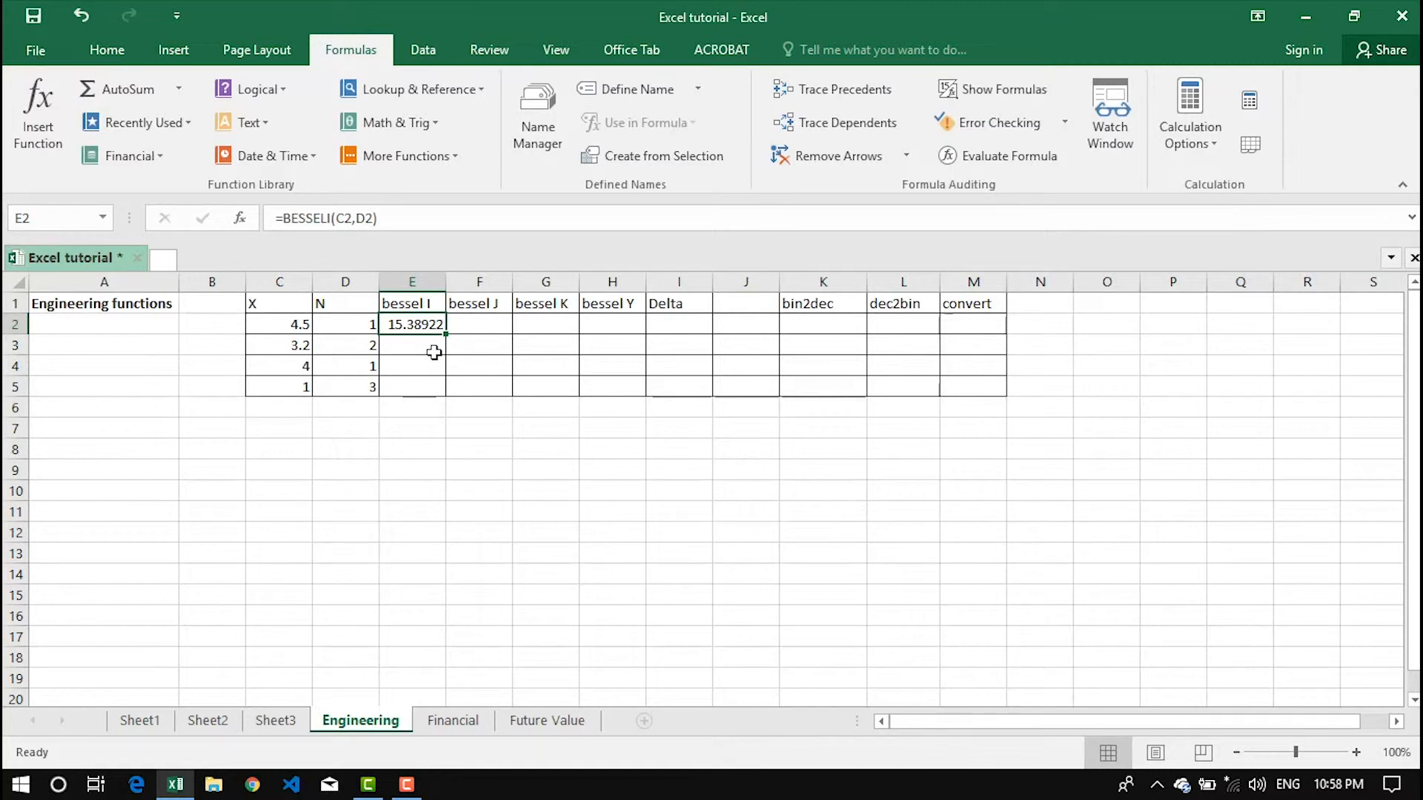
# Read the help article for the BESSELI function down to its example, and return to the worksheet
pyautogui.click(244, 219)
pyautogui.click(670, 586)
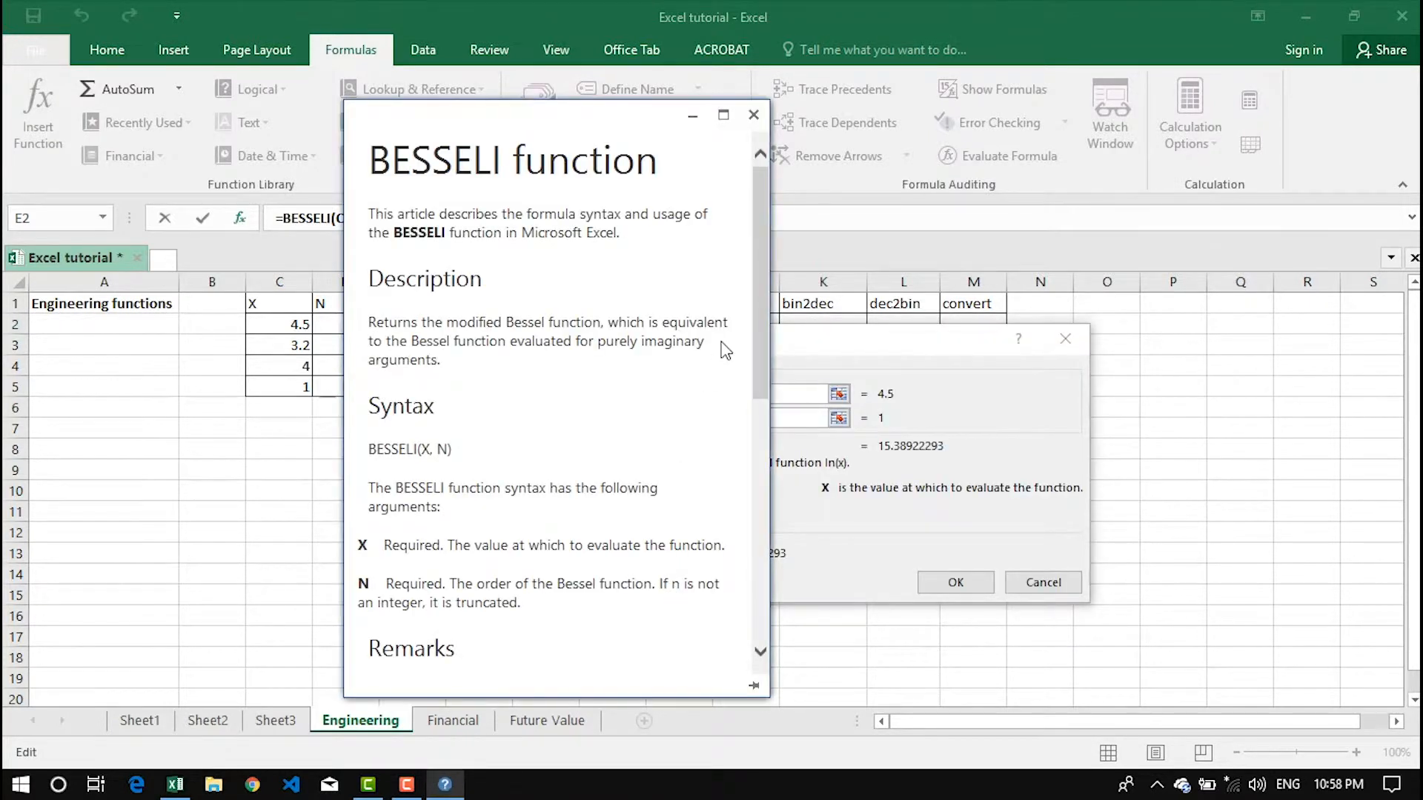
pyautogui.moveTo(763, 248); pyautogui.dragTo(774, 540)
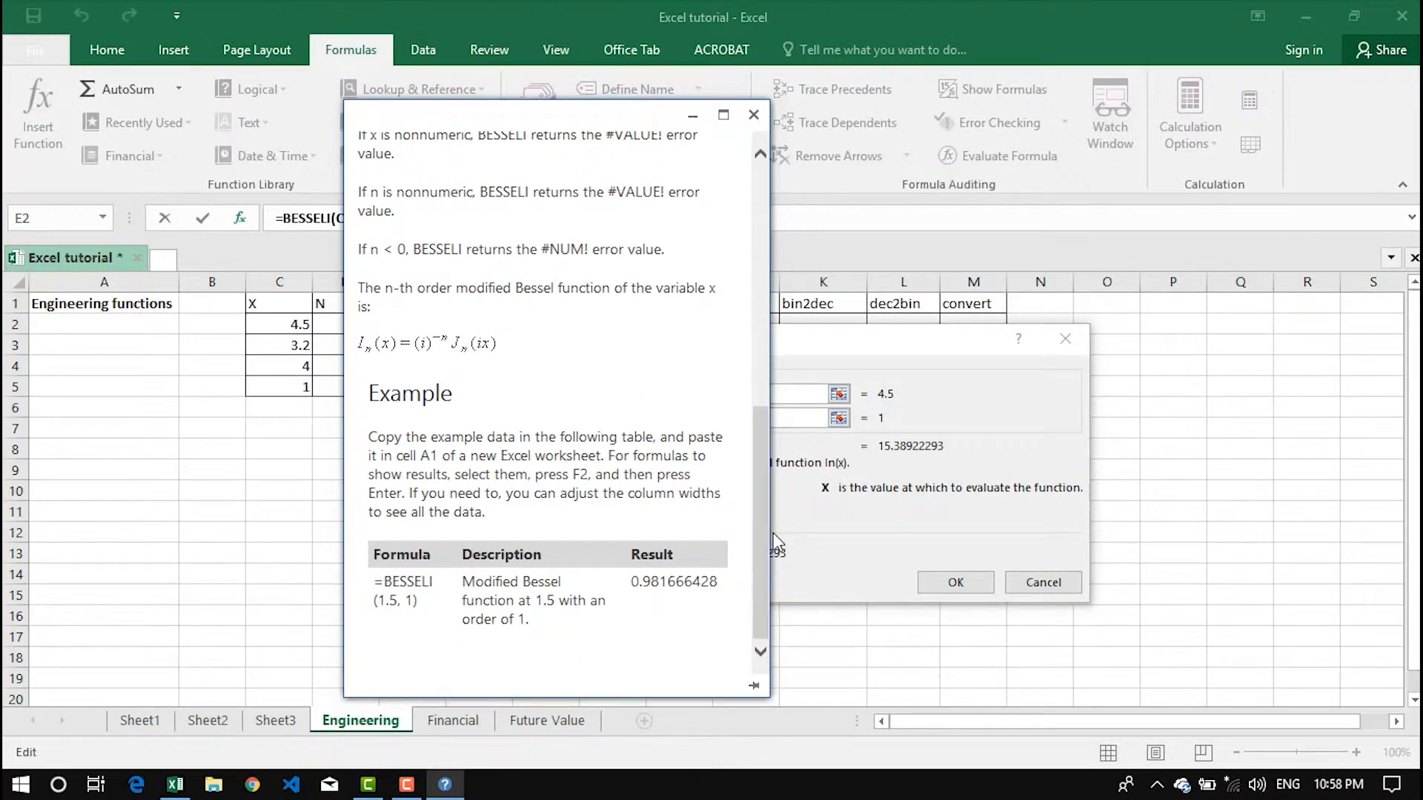
pyautogui.click(753, 117)
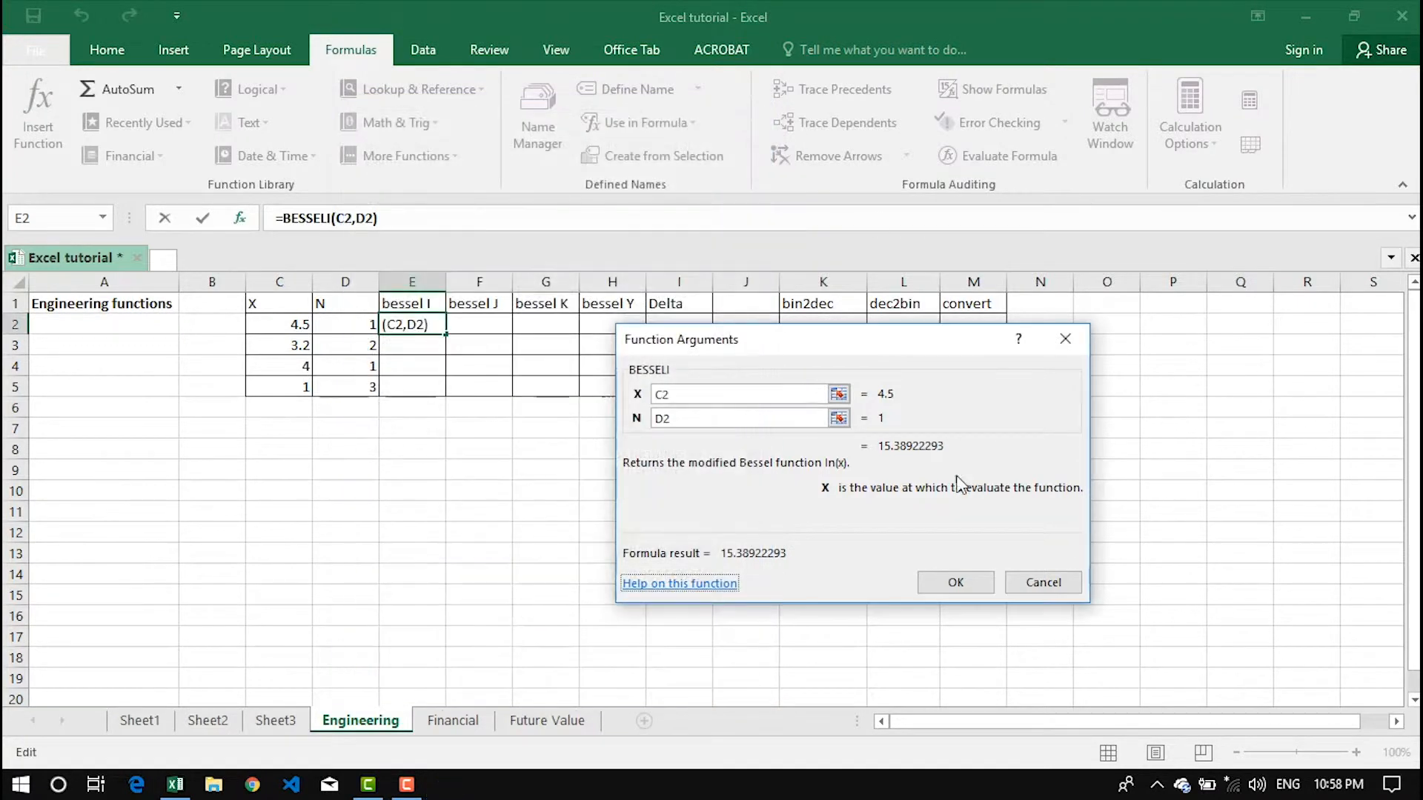
pyautogui.click(955, 585)
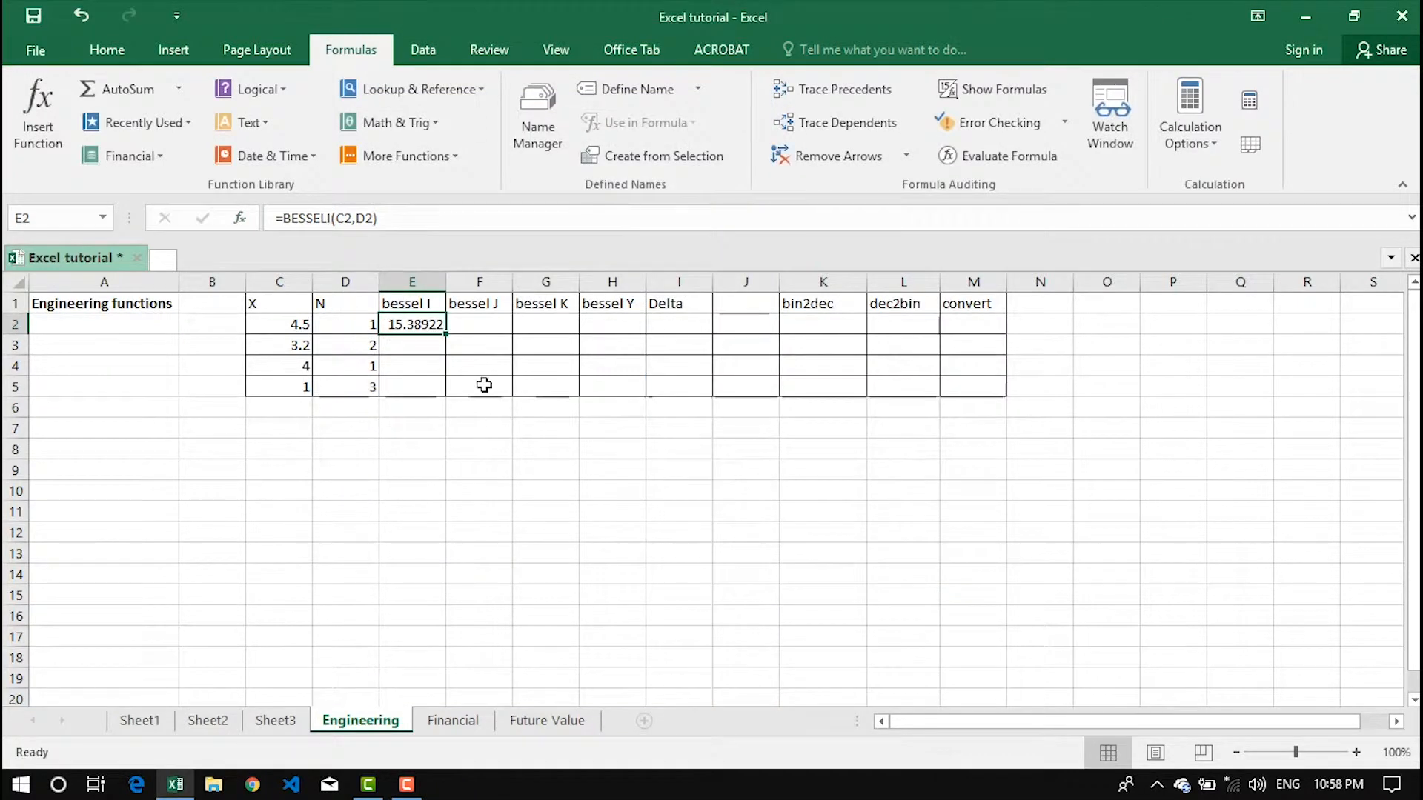
# Fill the BESSELI formula from E2 down through E5
pyautogui.moveTo(443, 334); pyautogui.dragTo(442, 392)
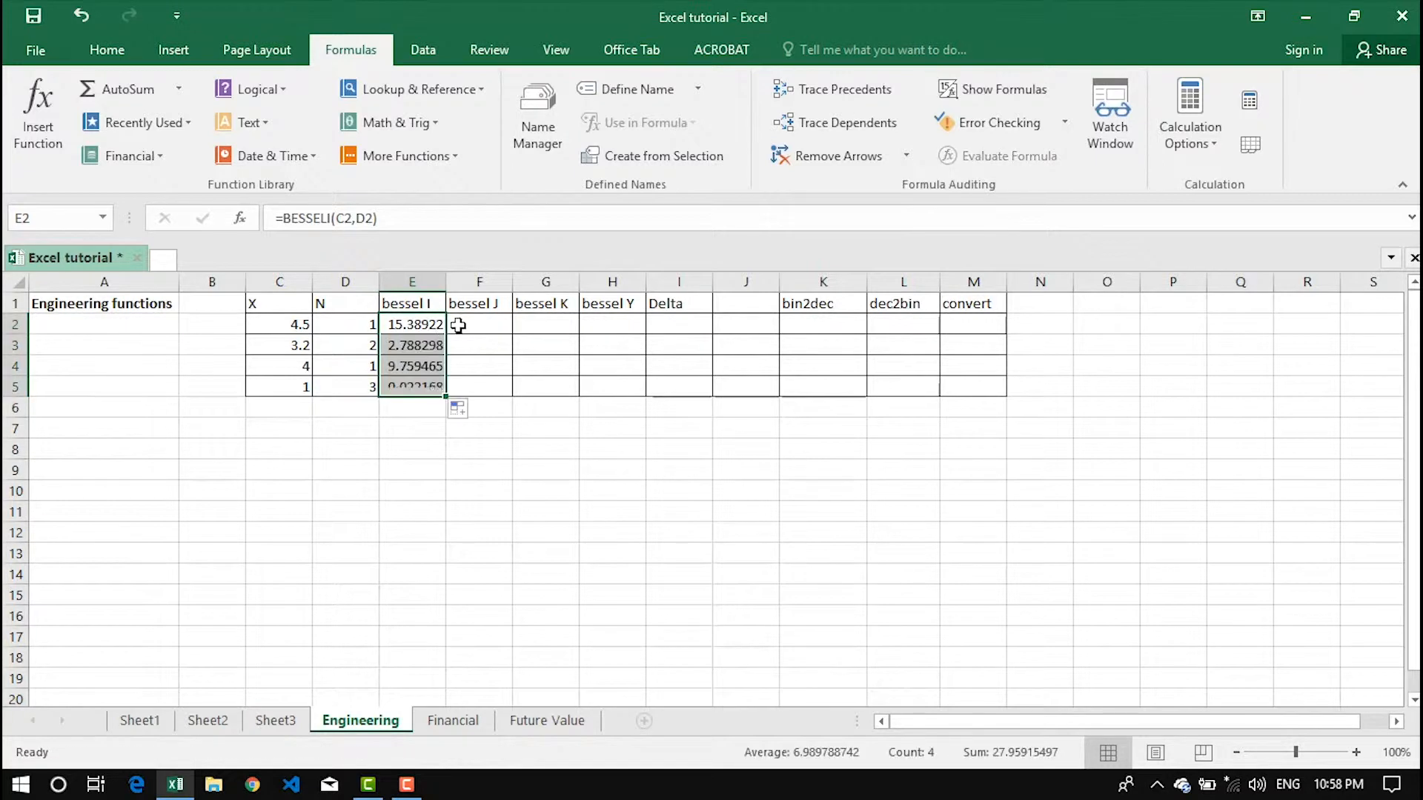
# Enter =BESSELJ(C2,D2) in cell F2 of the bessel J column
pyautogui.click(469, 324)
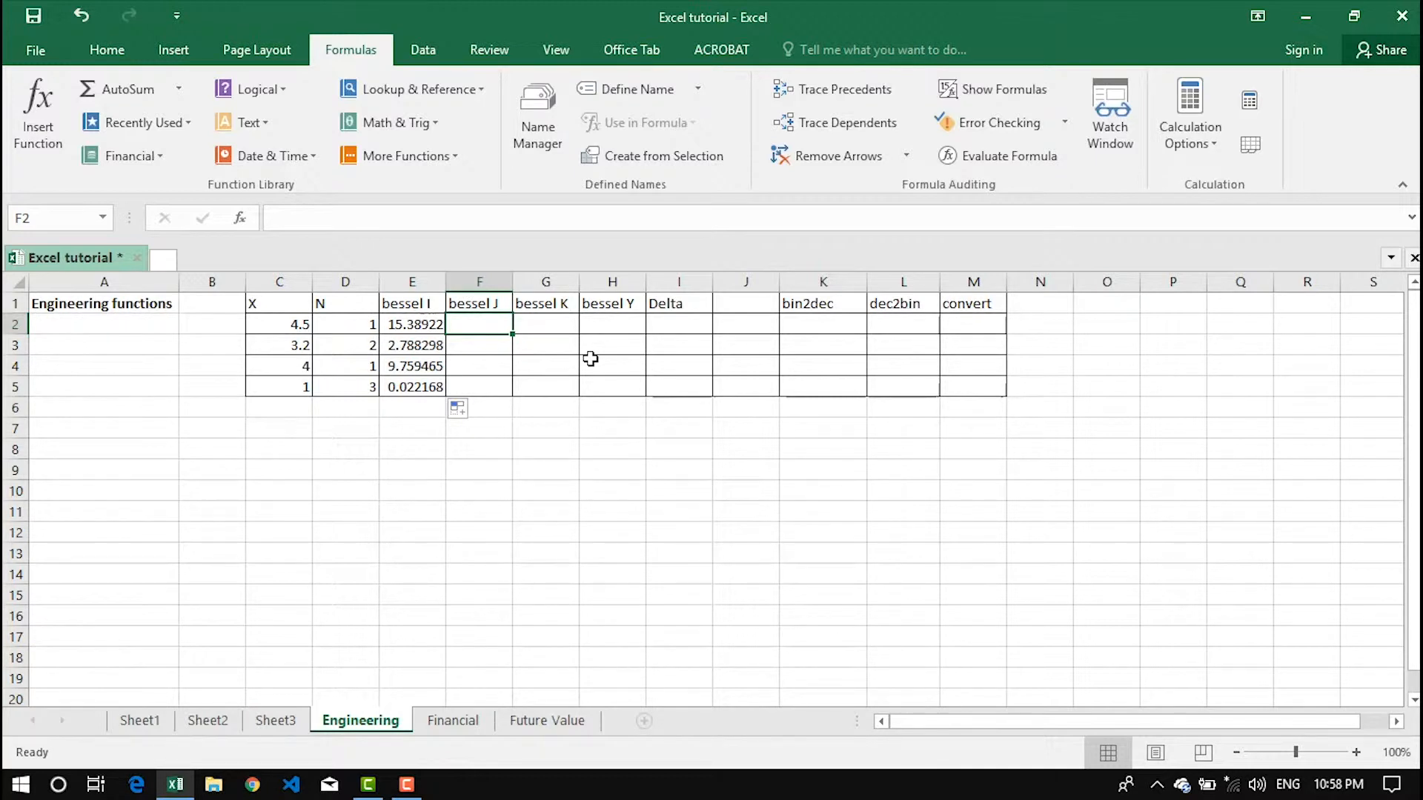
pyautogui.write('=bess')
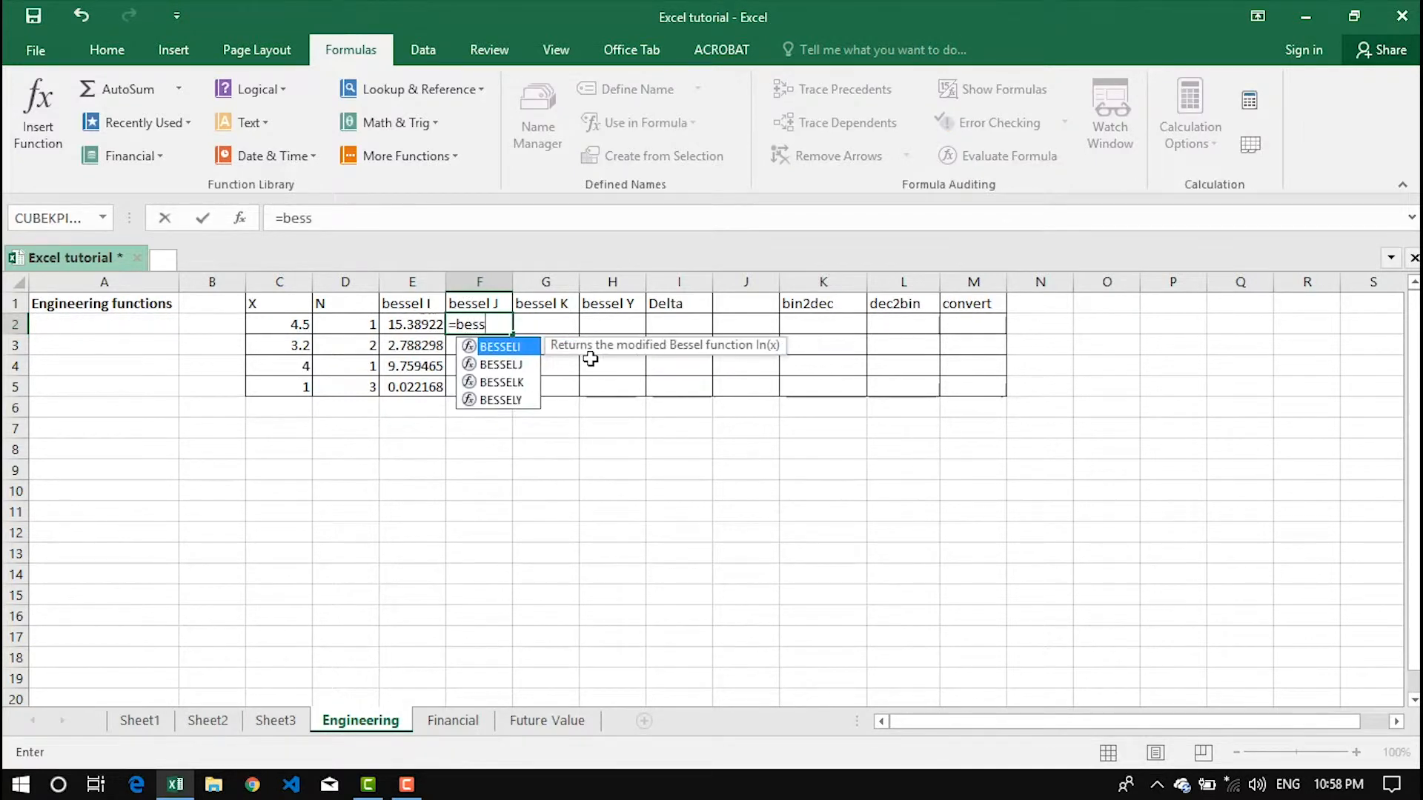
pyautogui.press('Down')
pyautogui.press('Tab')
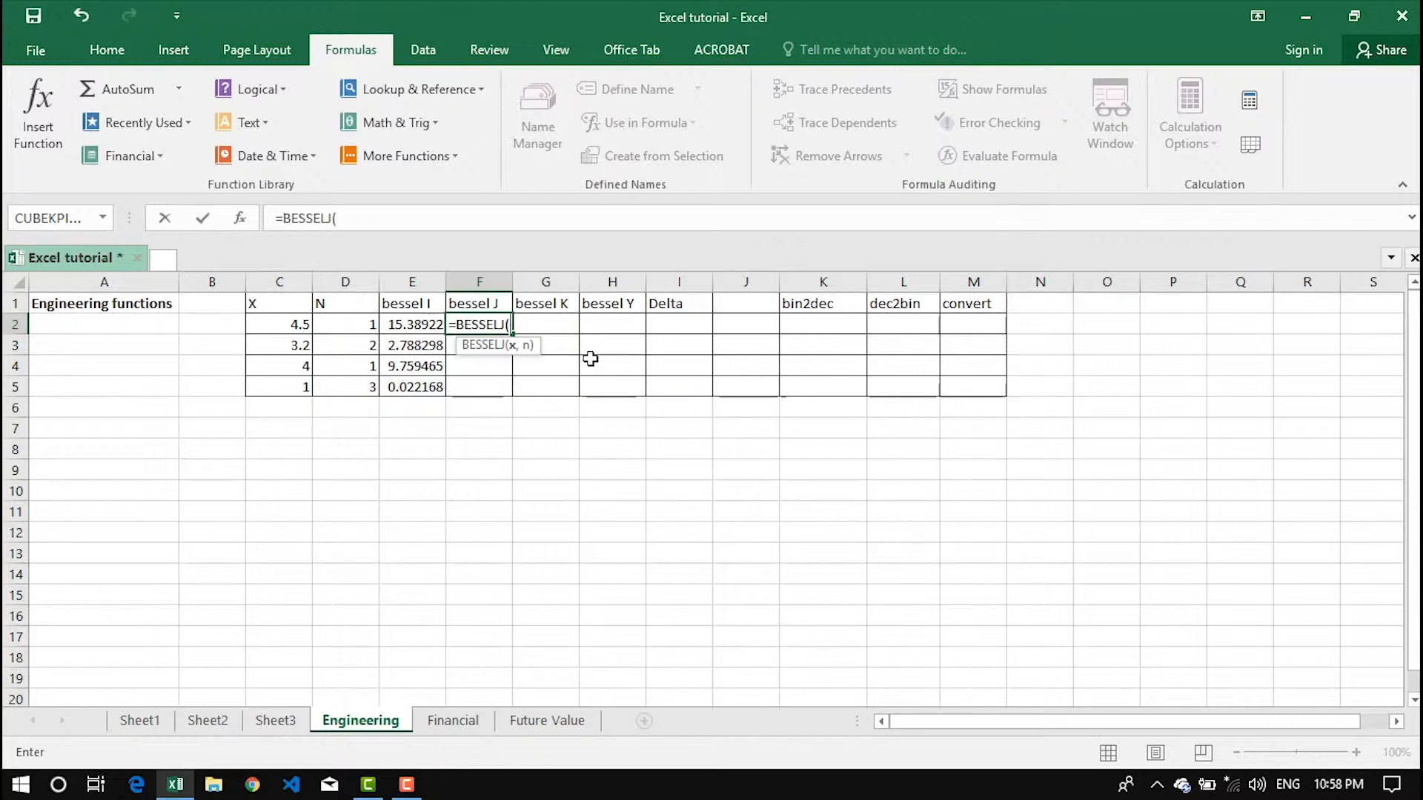
pyautogui.click(278, 324)
pyautogui.write(',')
pyautogui.click(351, 326)
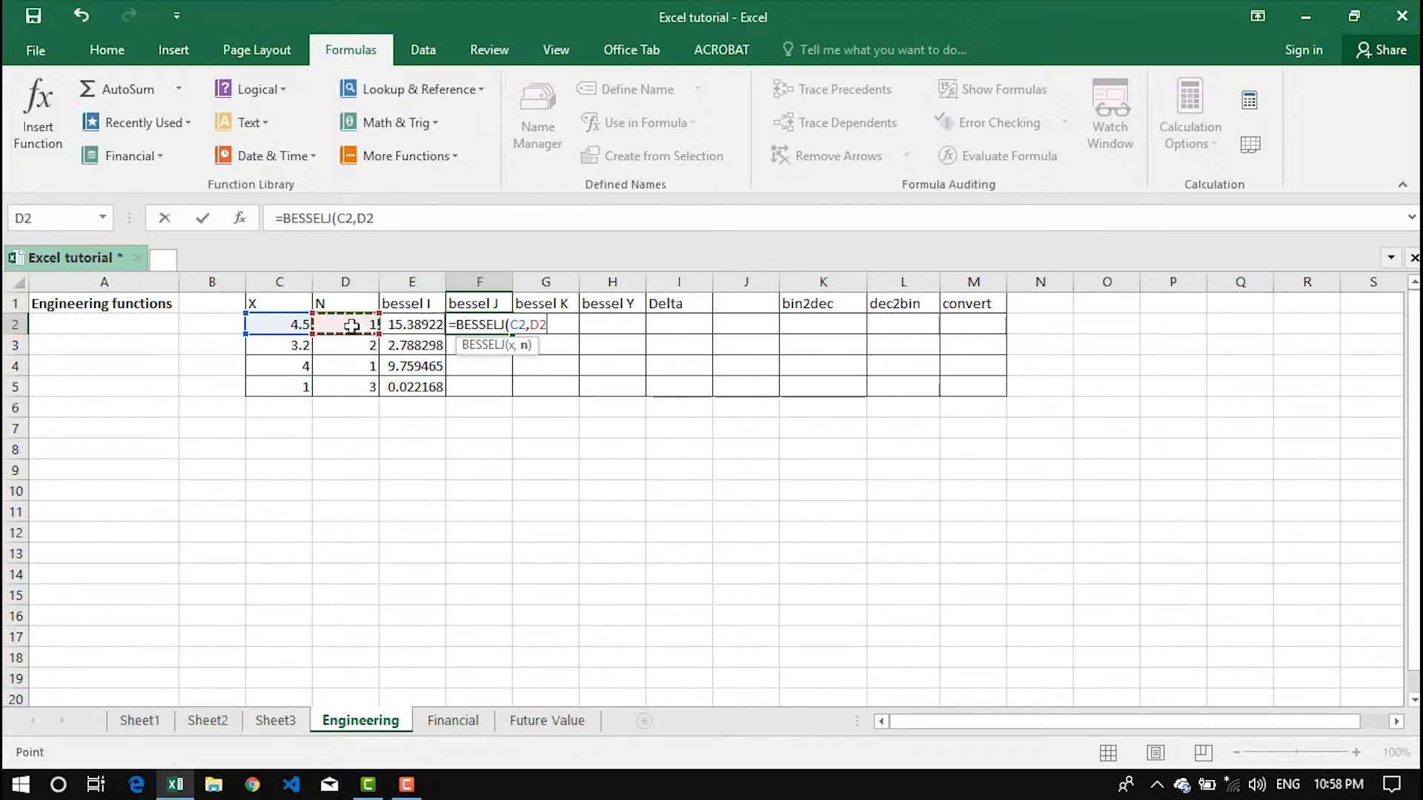
pyautogui.write(')')
pyautogui.press('Return')
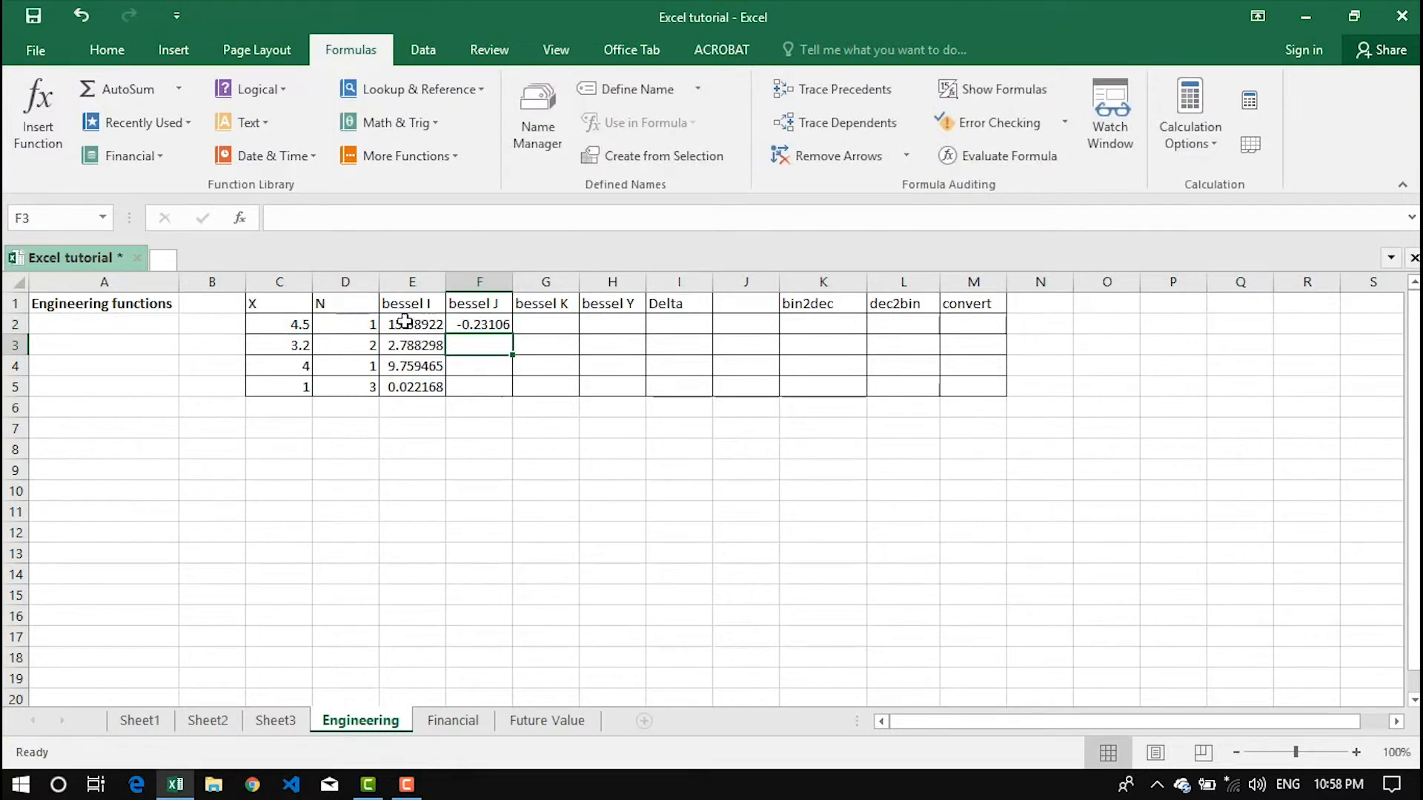
pyautogui.click(462, 323)
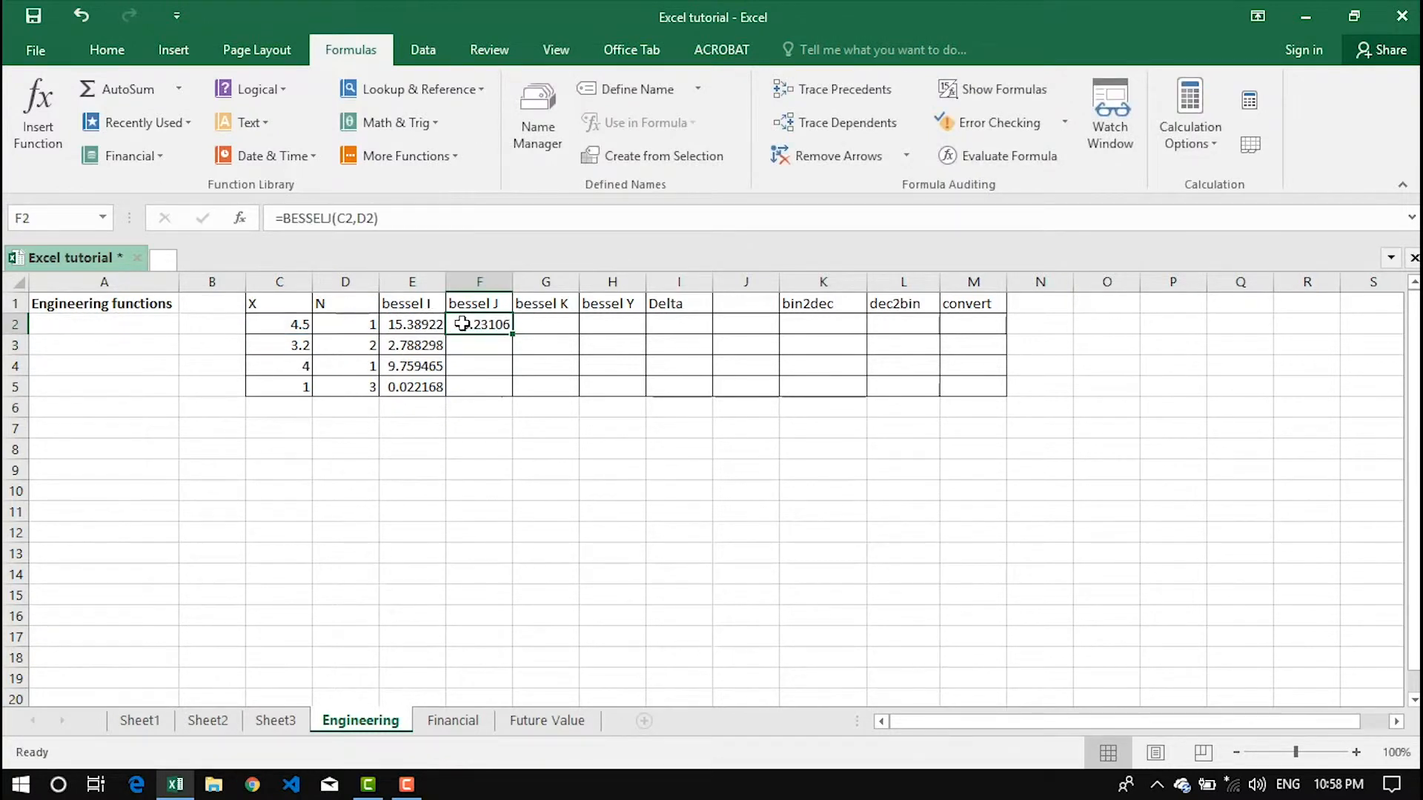
# Enter =BESSELK(C2,D2) in cell G2 of the bessel K column
pyautogui.click(530, 324)
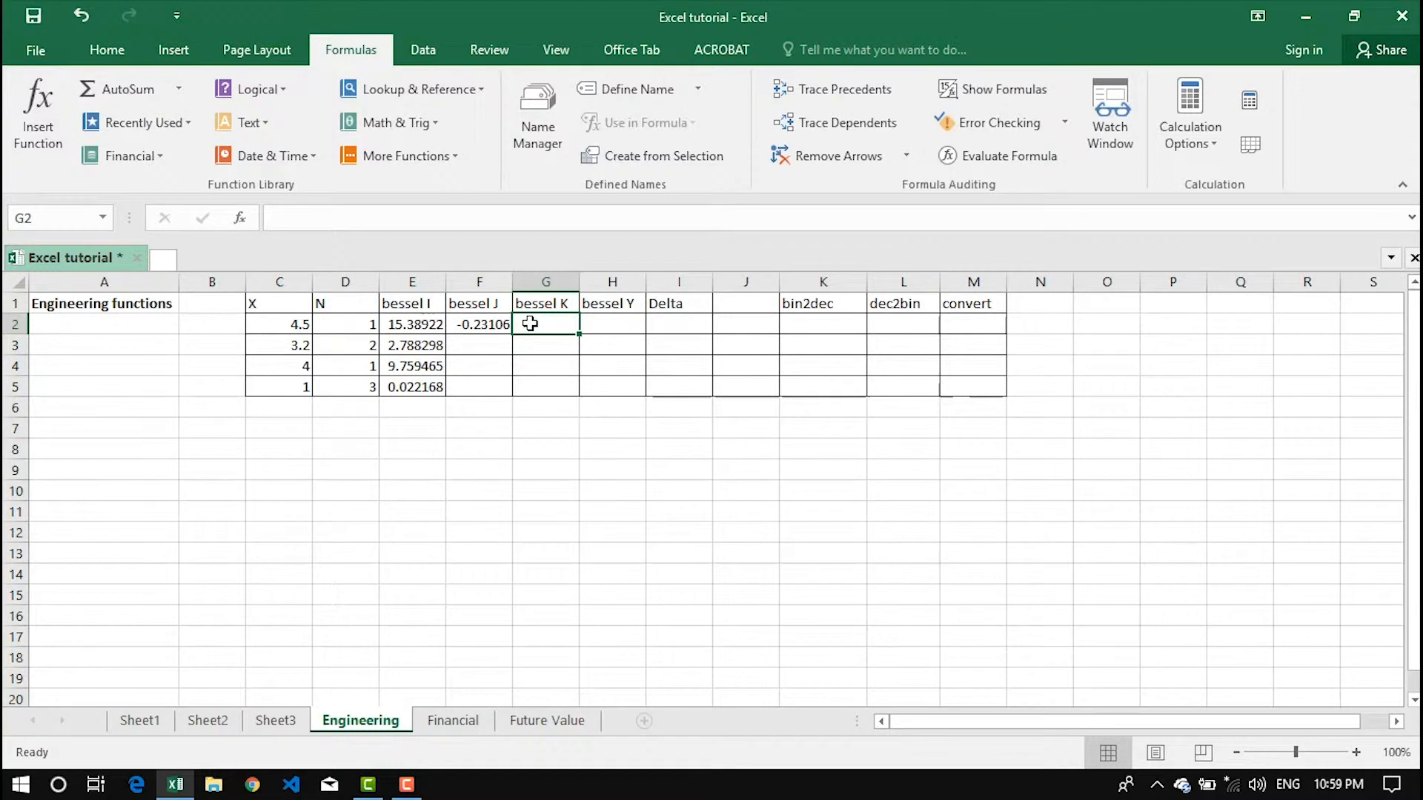
pyautogui.write('=bessle')
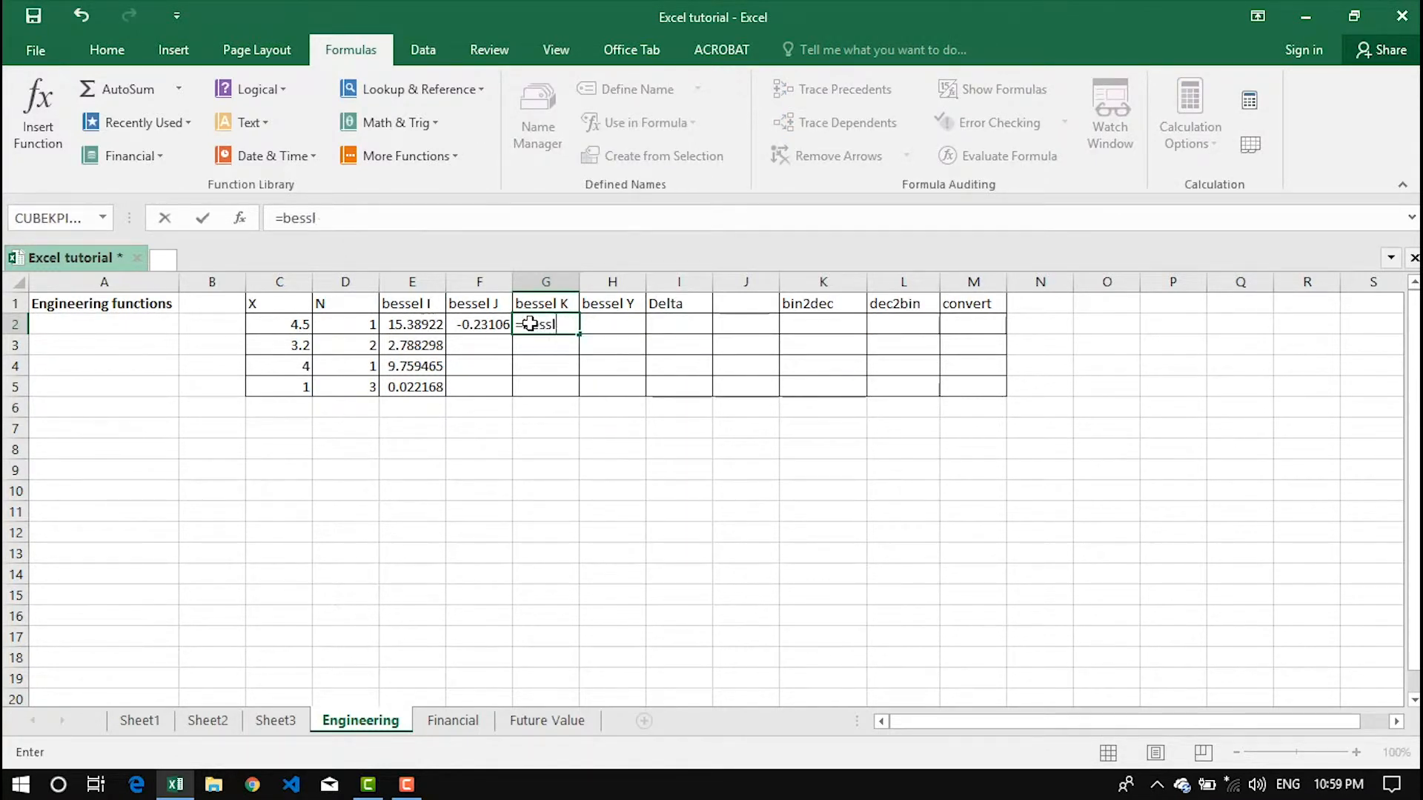
pyautogui.press('BackSpace')
pyautogui.write('el')
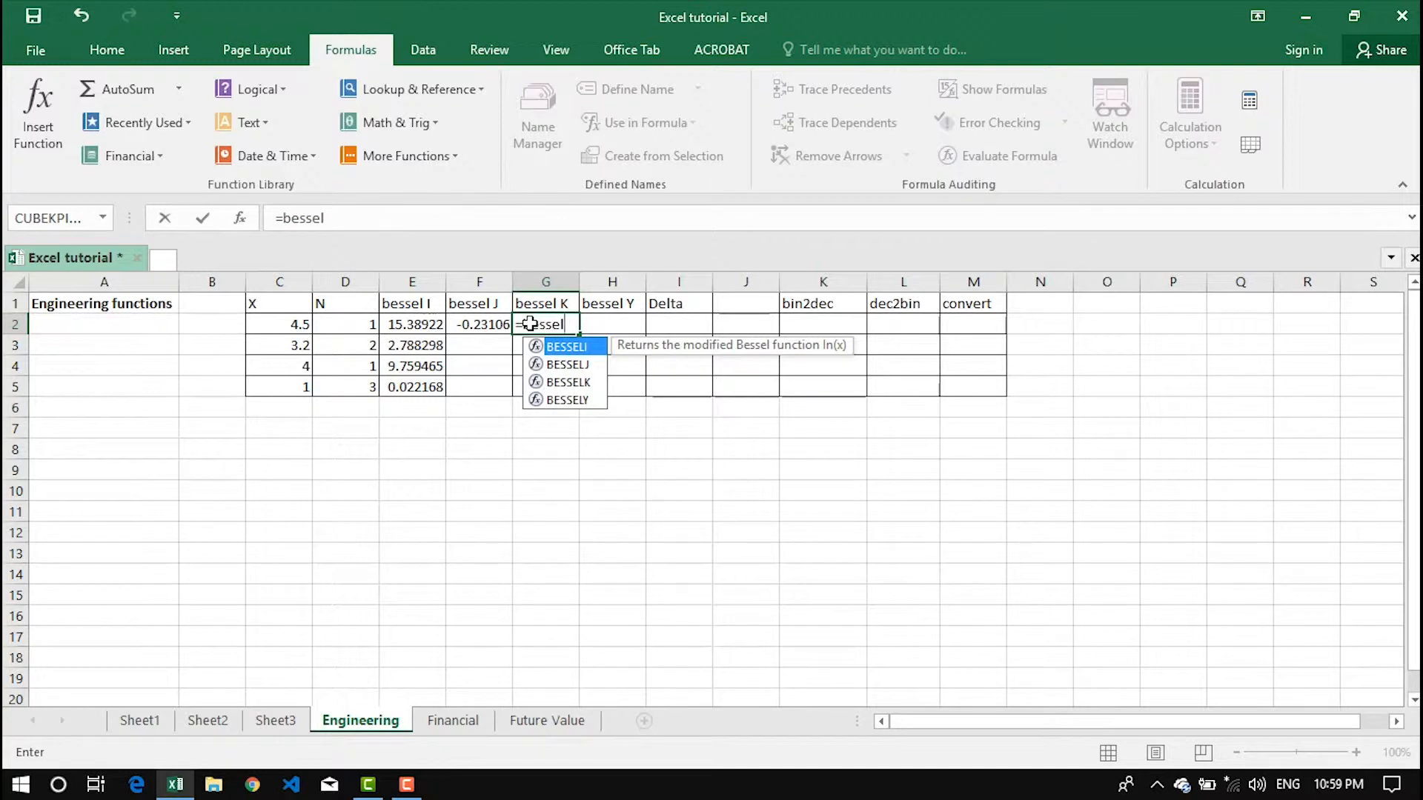
pyautogui.press('Down')
pyautogui.press('Down')
pyautogui.press('Tab')
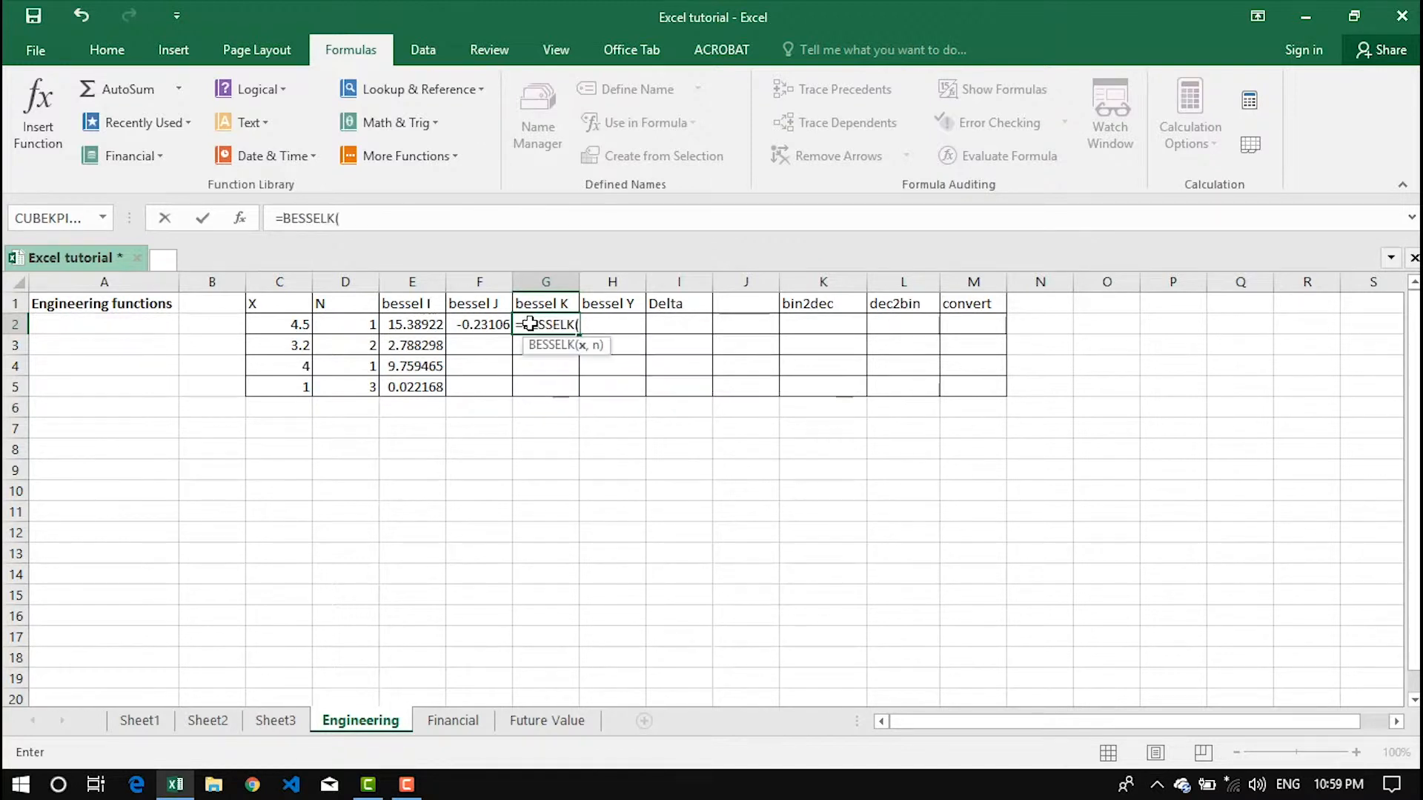
pyautogui.click(286, 330)
pyautogui.write(',')
pyautogui.click(349, 325)
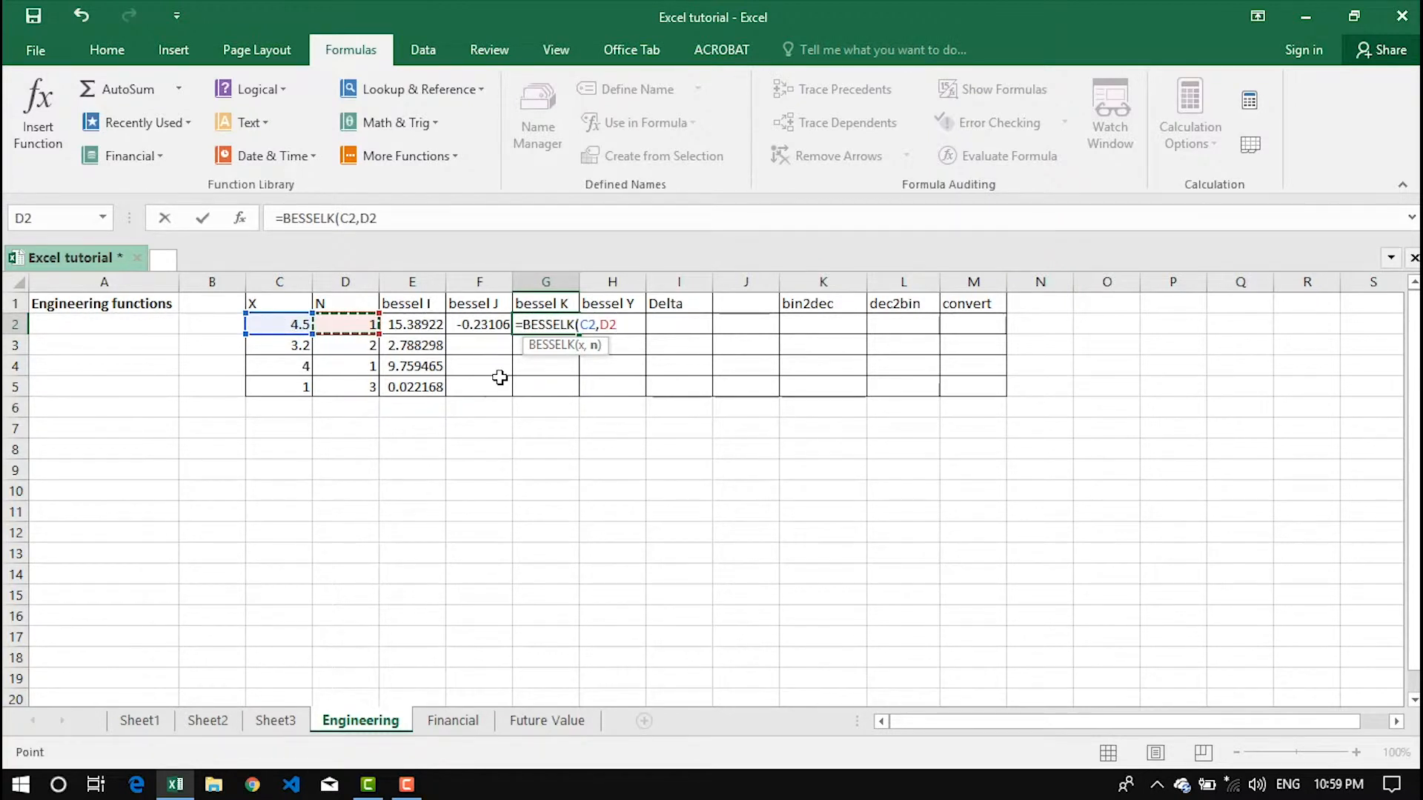
pyautogui.write(')')
pyautogui.press('Return')
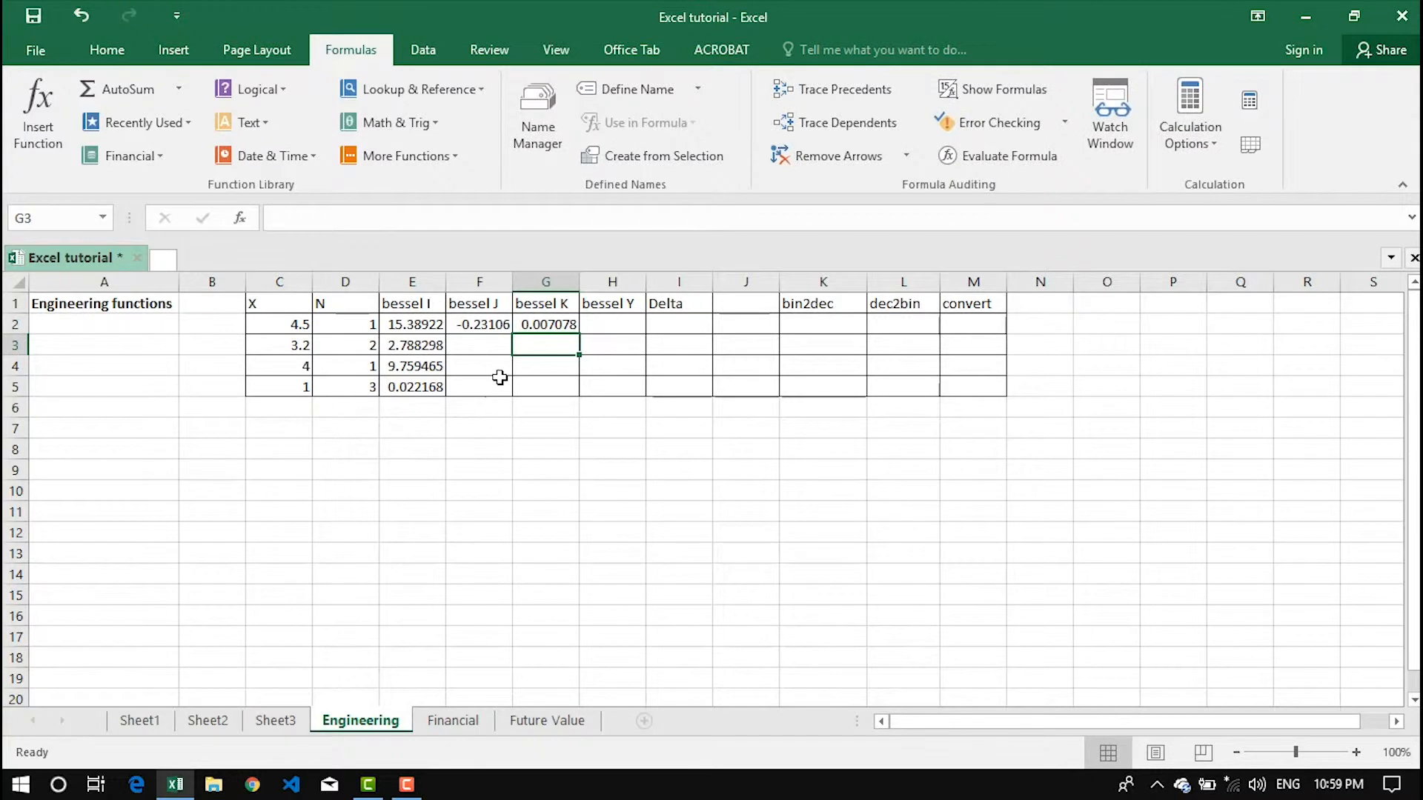
# Enter =BESSELY(C2,D2) in cell H2 and fill the four Bessel formulas in E2:H2 down through row 5
pyautogui.click(607, 320)
pyautogui.write('=bessel')
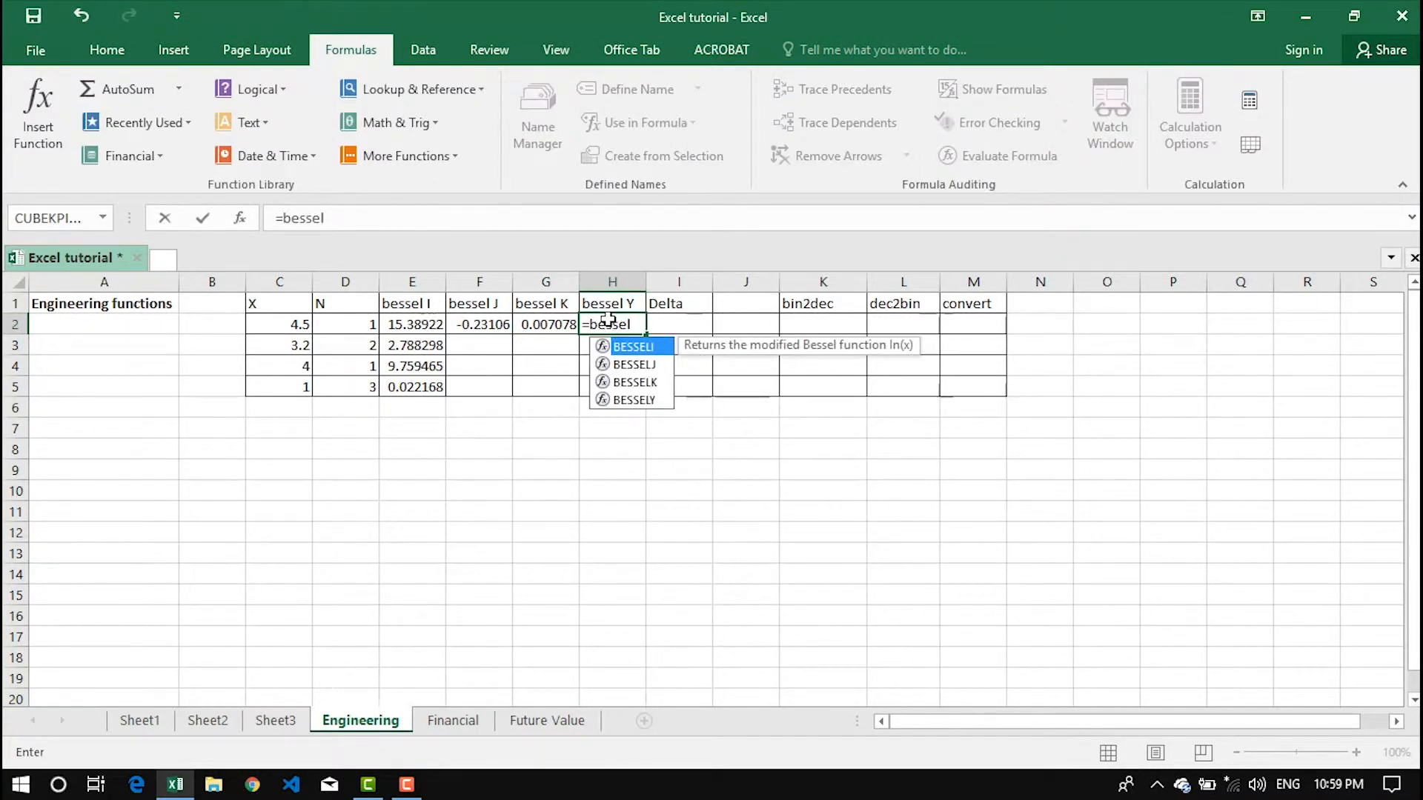
pyautogui.write('y')
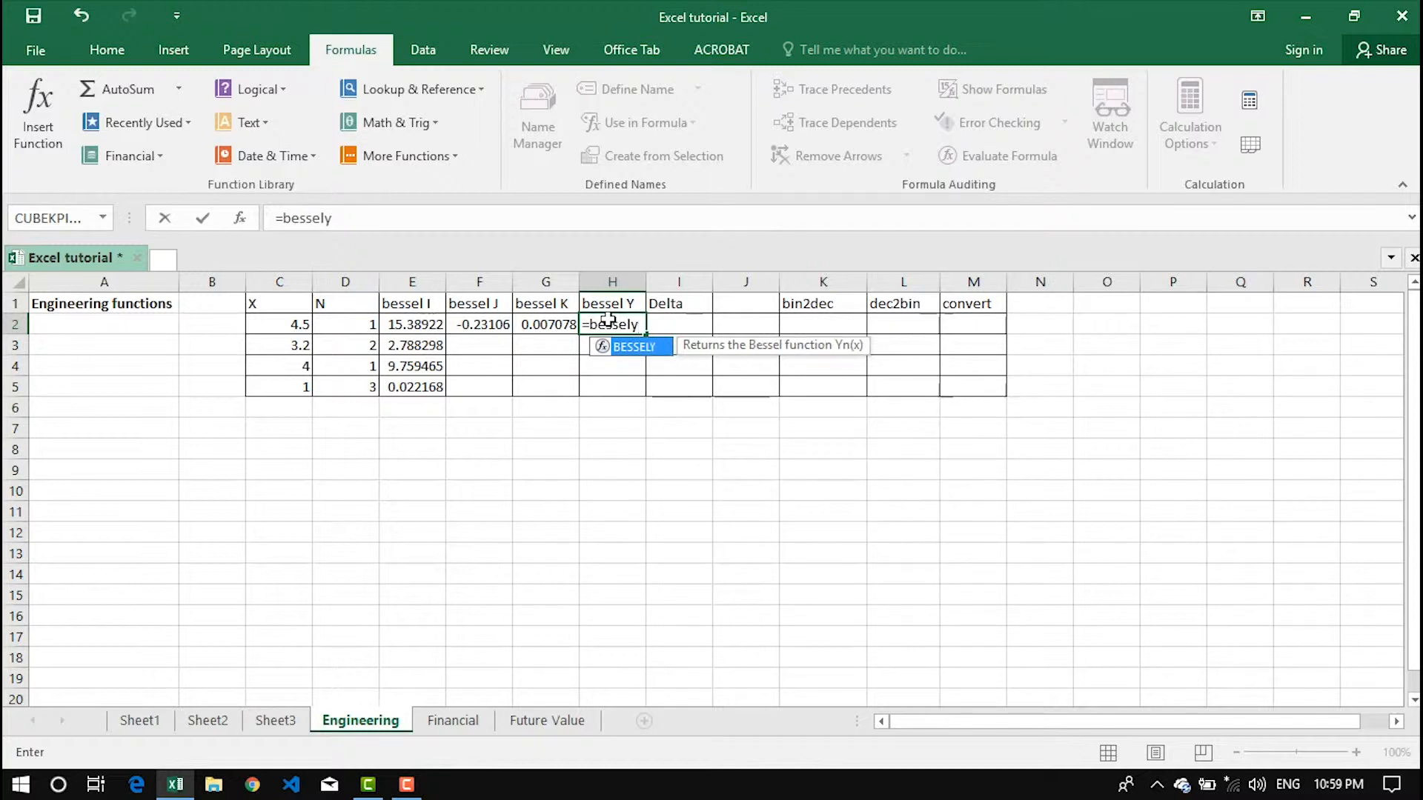
pyautogui.press('Tab')
pyautogui.click(289, 324)
pyautogui.write(',')
pyautogui.click(343, 325)
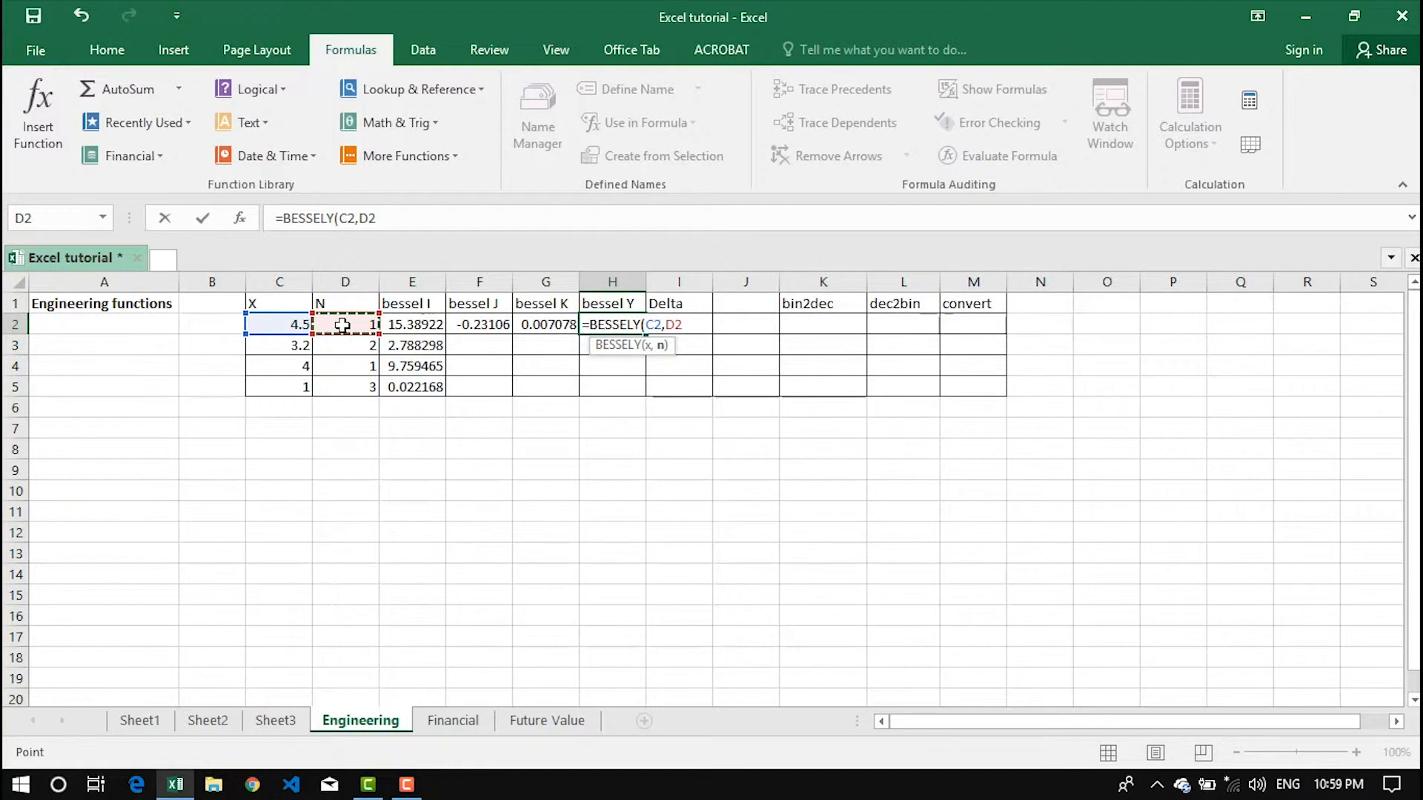
pyautogui.write(')')
pyautogui.press('Return')
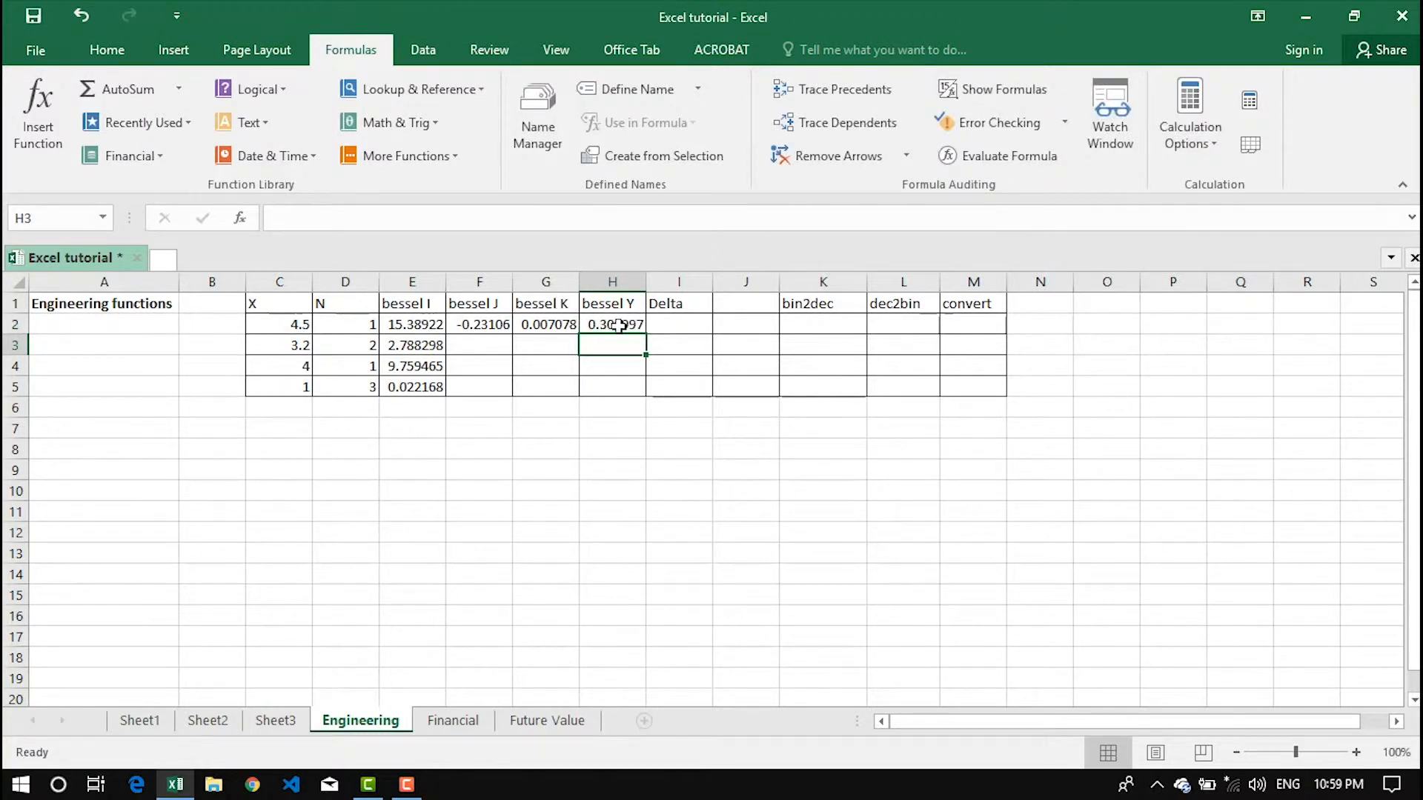
pyautogui.moveTo(427, 324); pyautogui.dragTo(648, 396)
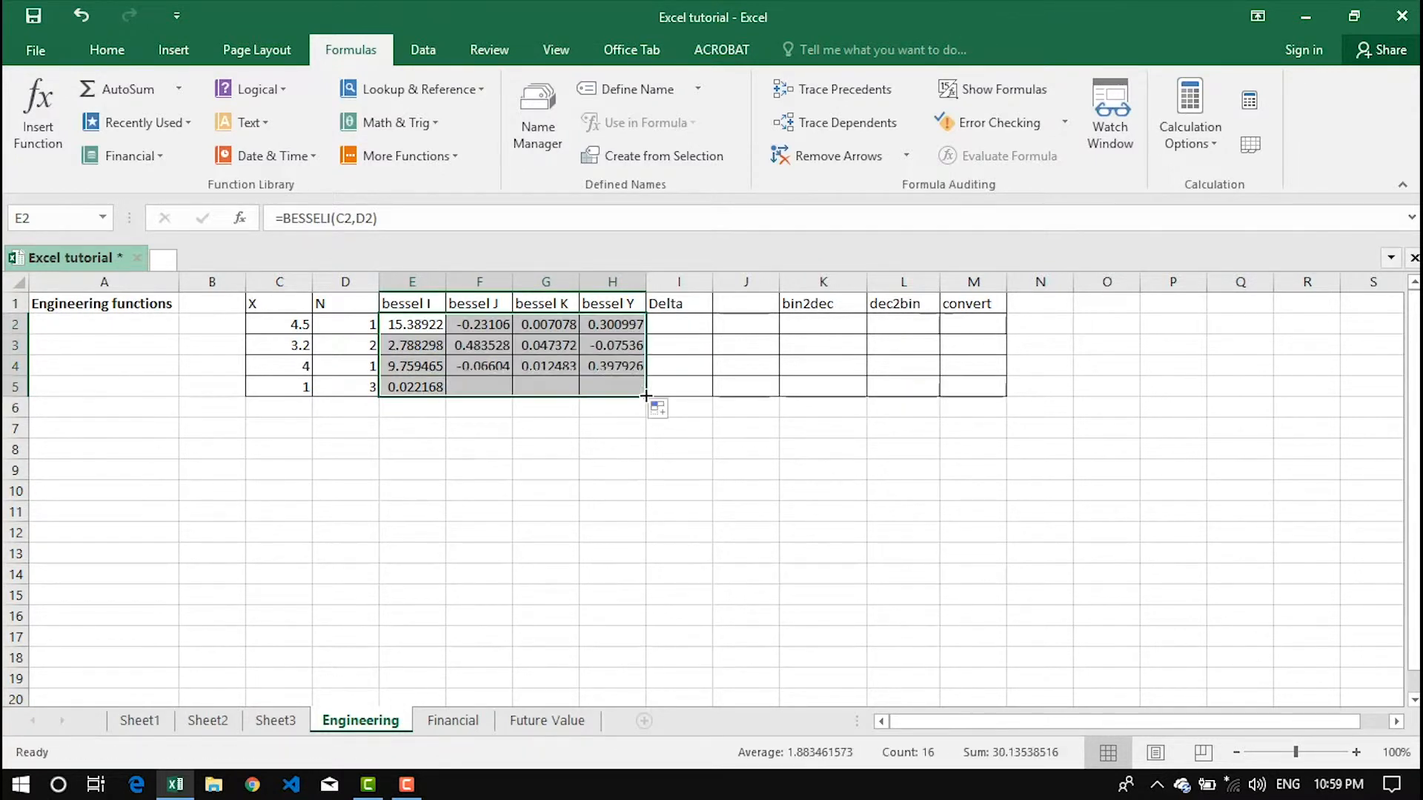
# Enter =DELTA(C2,D2) in cell I2 of the Delta column and fill the formula down through I5
pyautogui.click(676, 325)
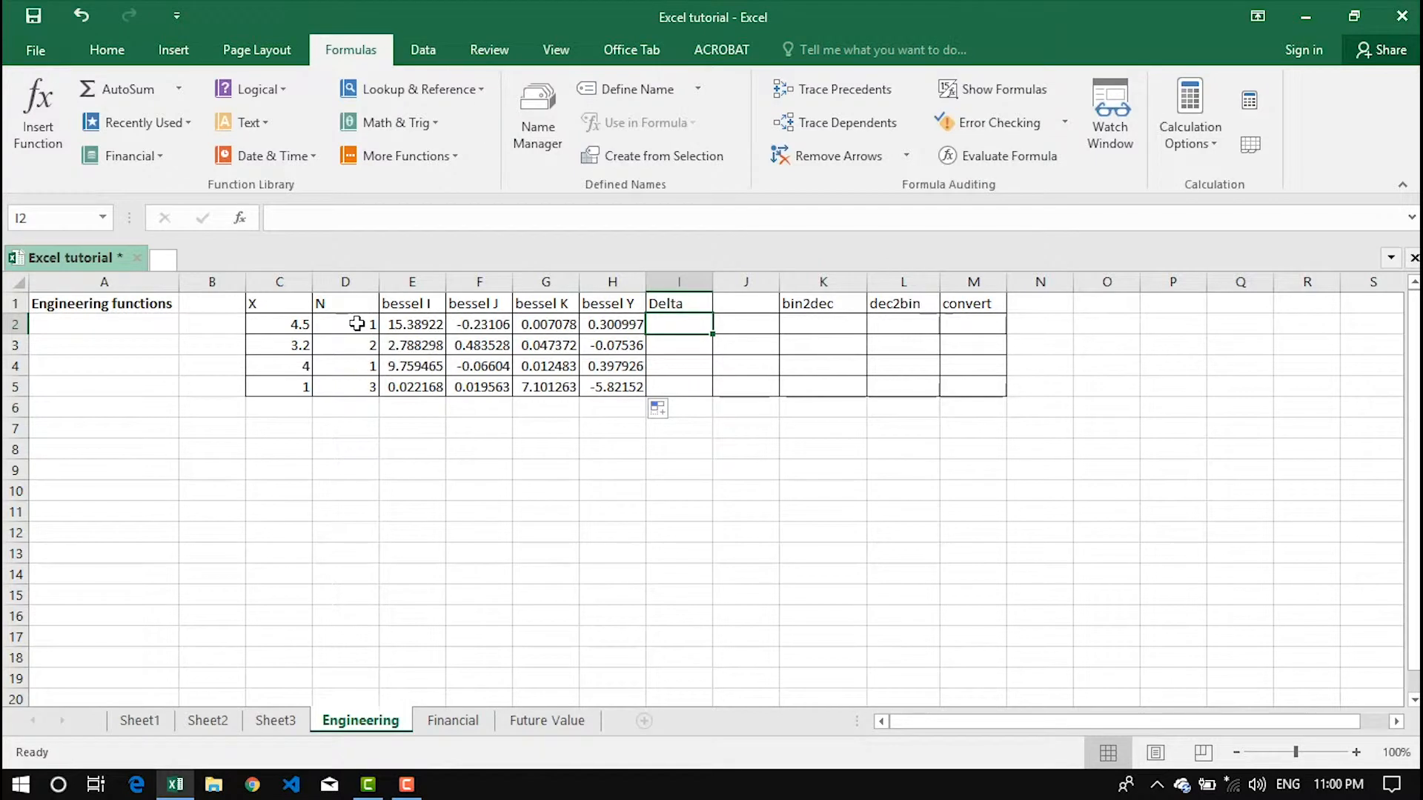
pyautogui.write('=delt')
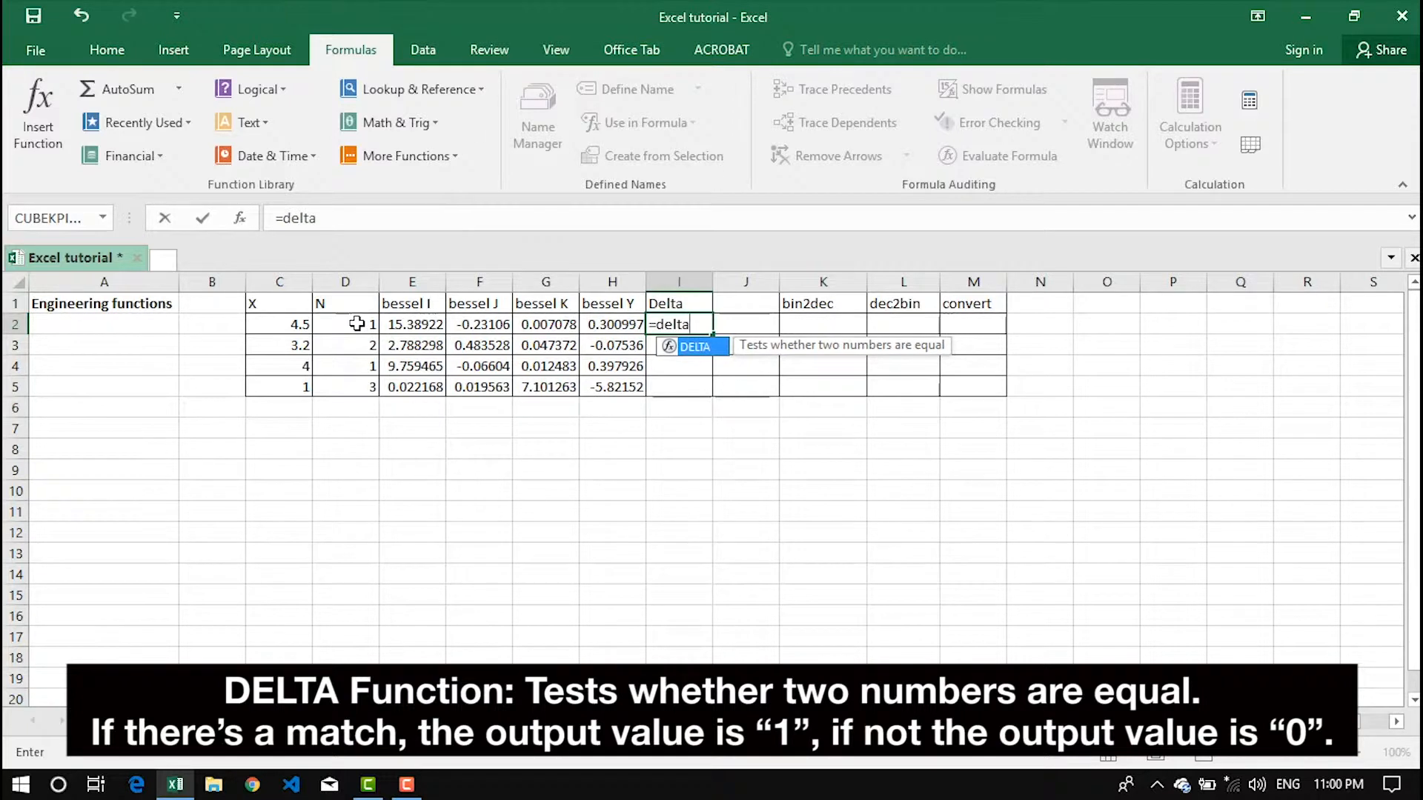
pyautogui.write('a')
pyautogui.press('Tab')
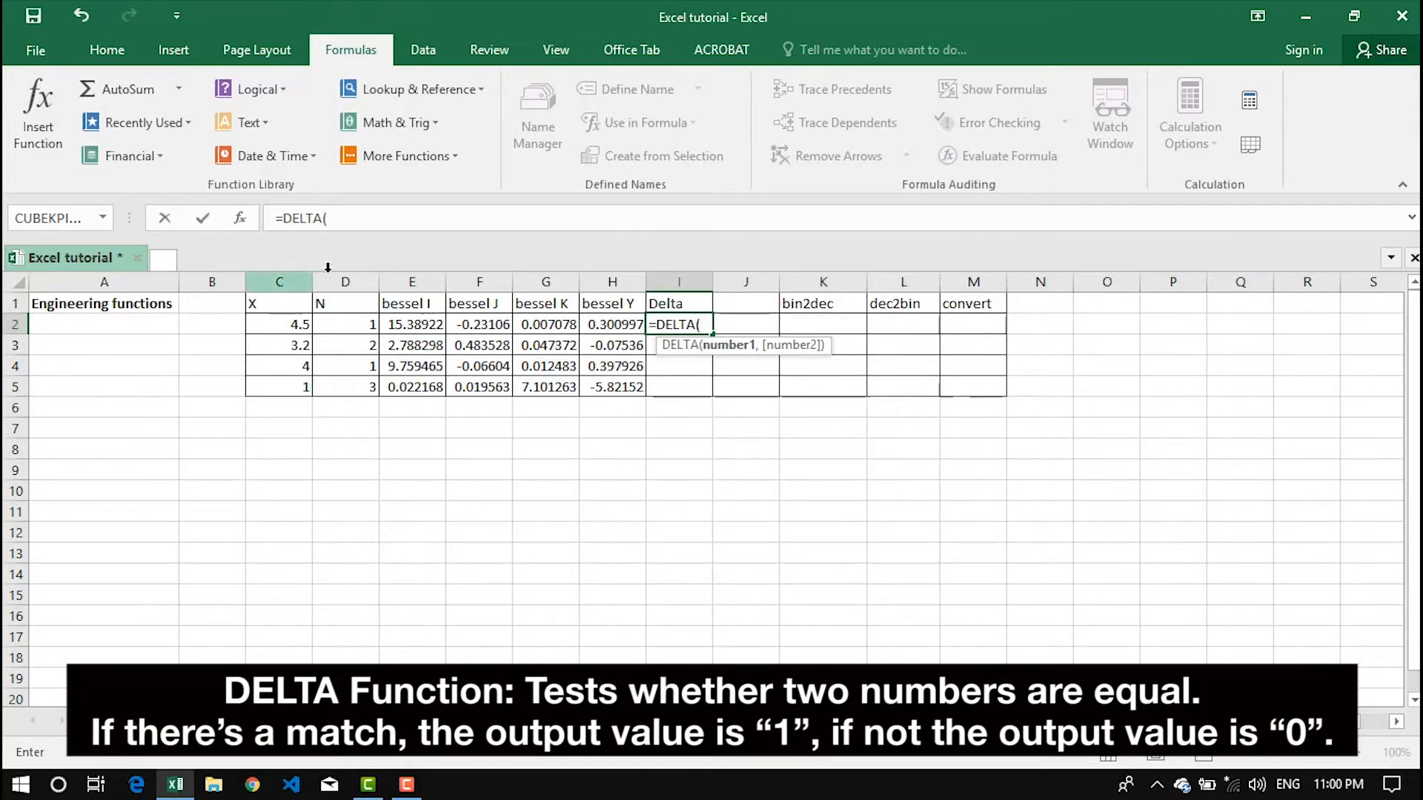
pyautogui.click(283, 320)
pyautogui.write(',')
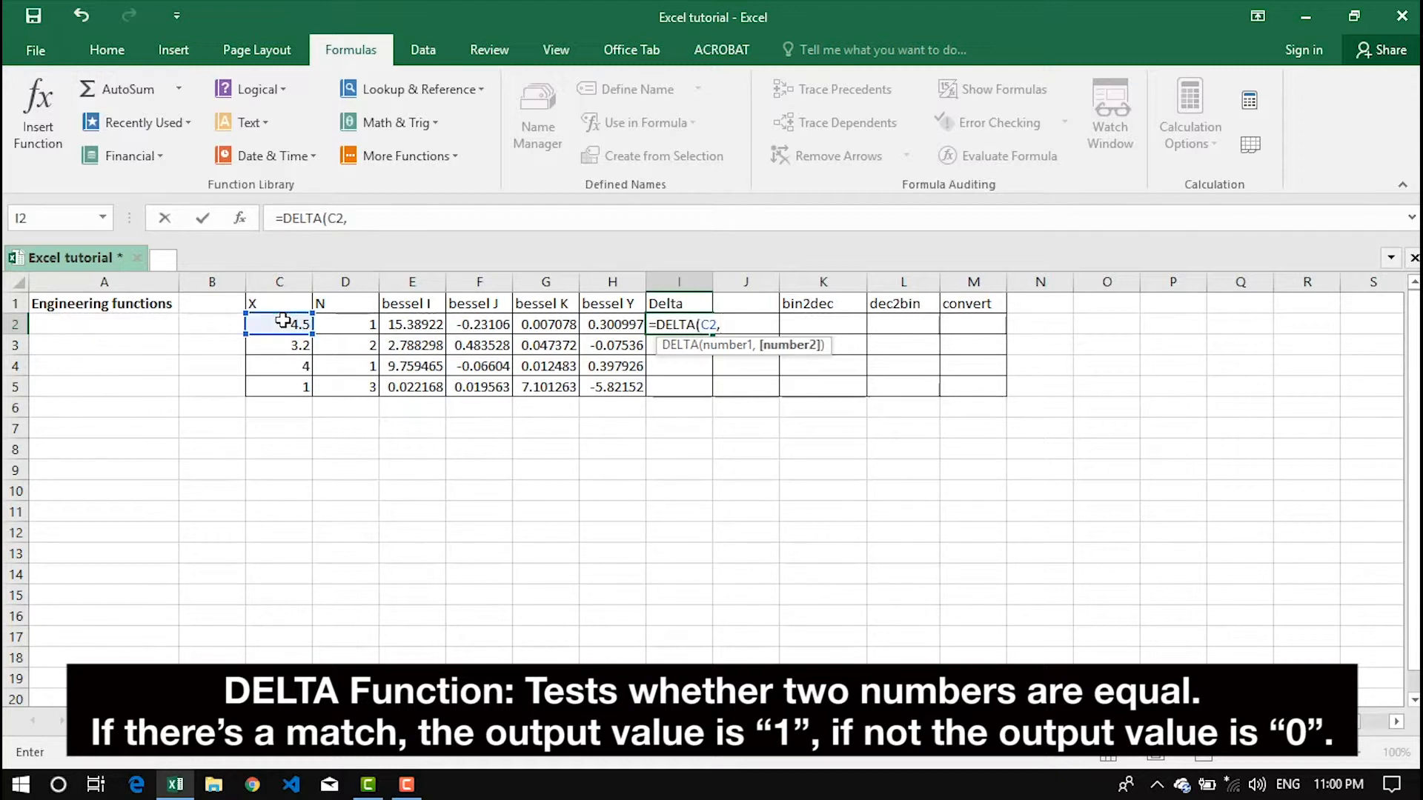
pyautogui.click(356, 324)
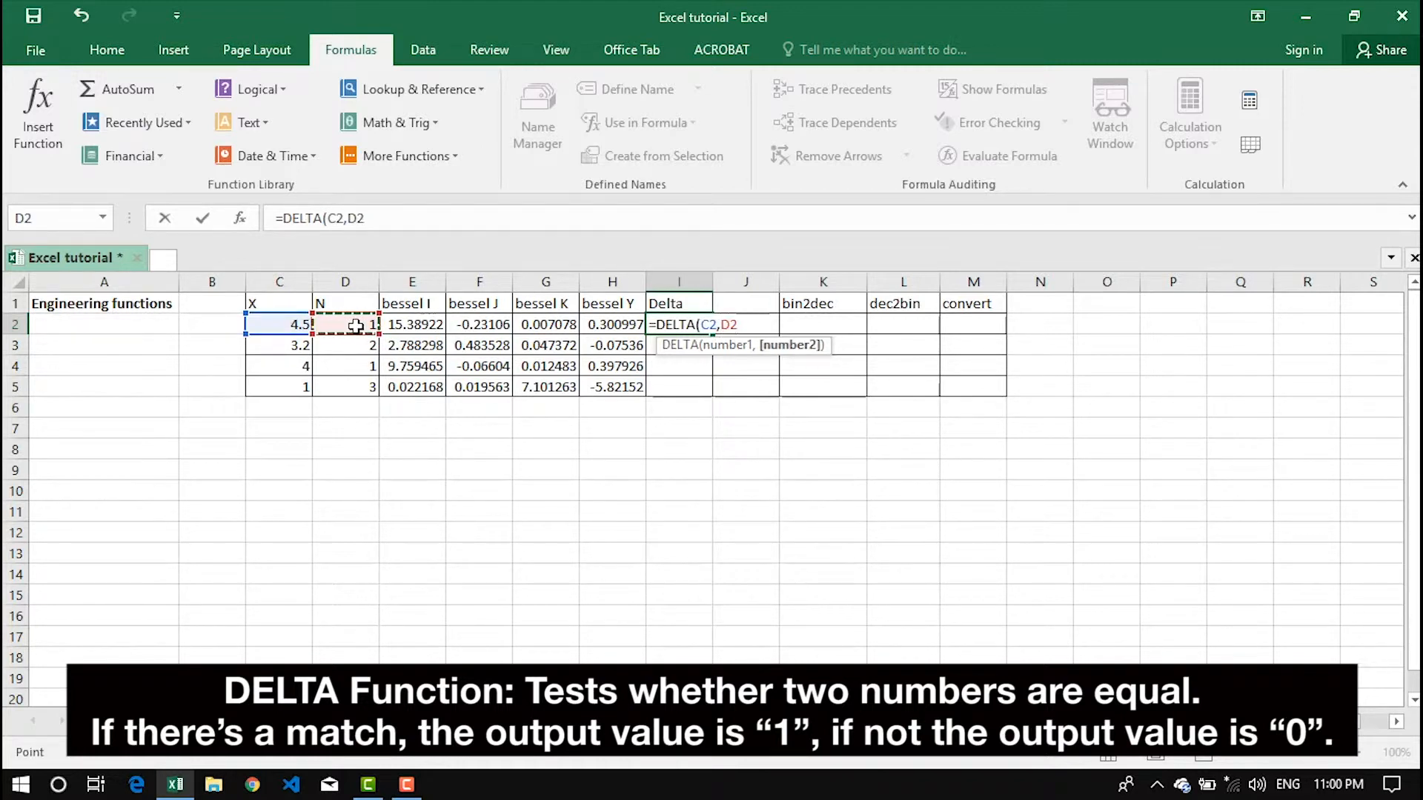
pyautogui.write(')')
pyautogui.press('Return')
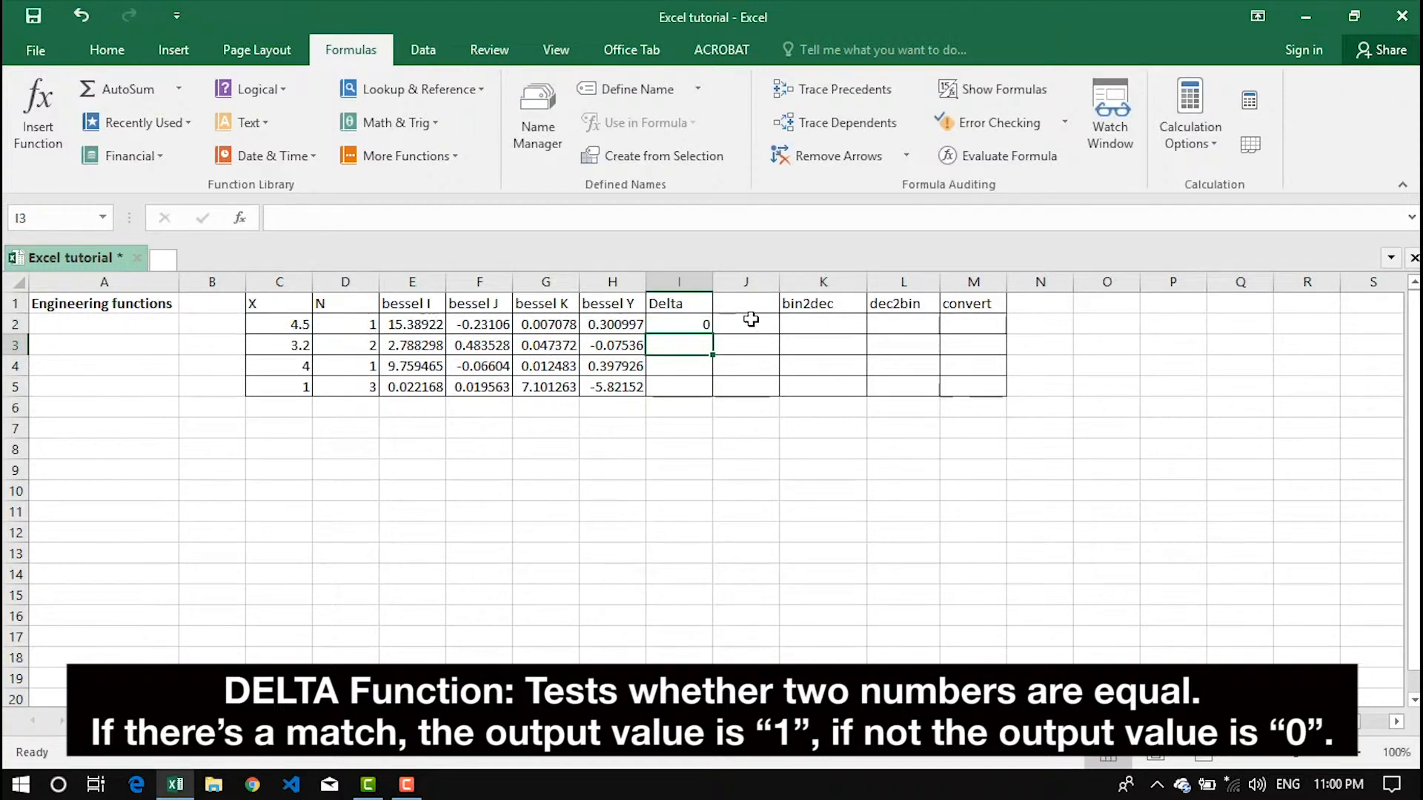
pyautogui.click(681, 325)
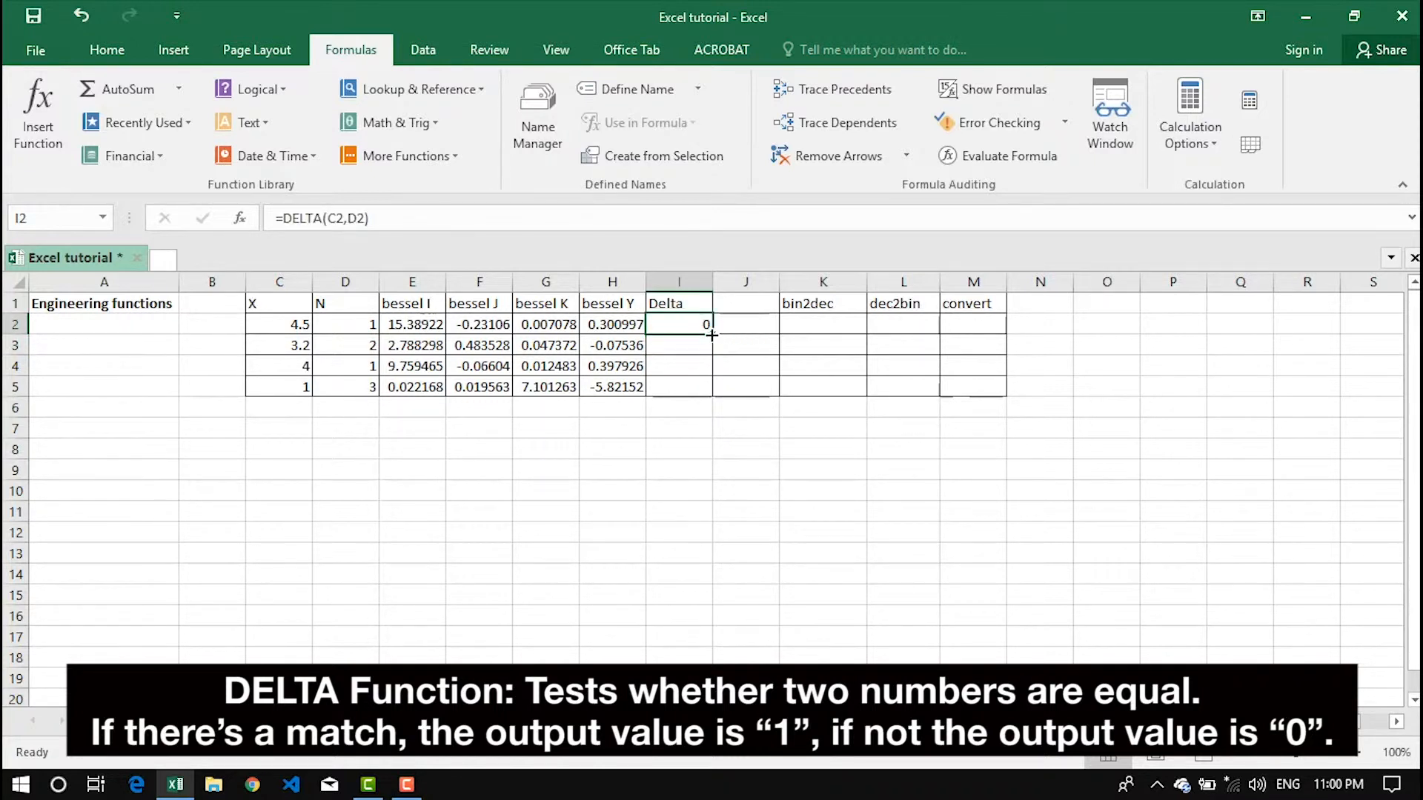
pyautogui.doubleClick(712, 335)
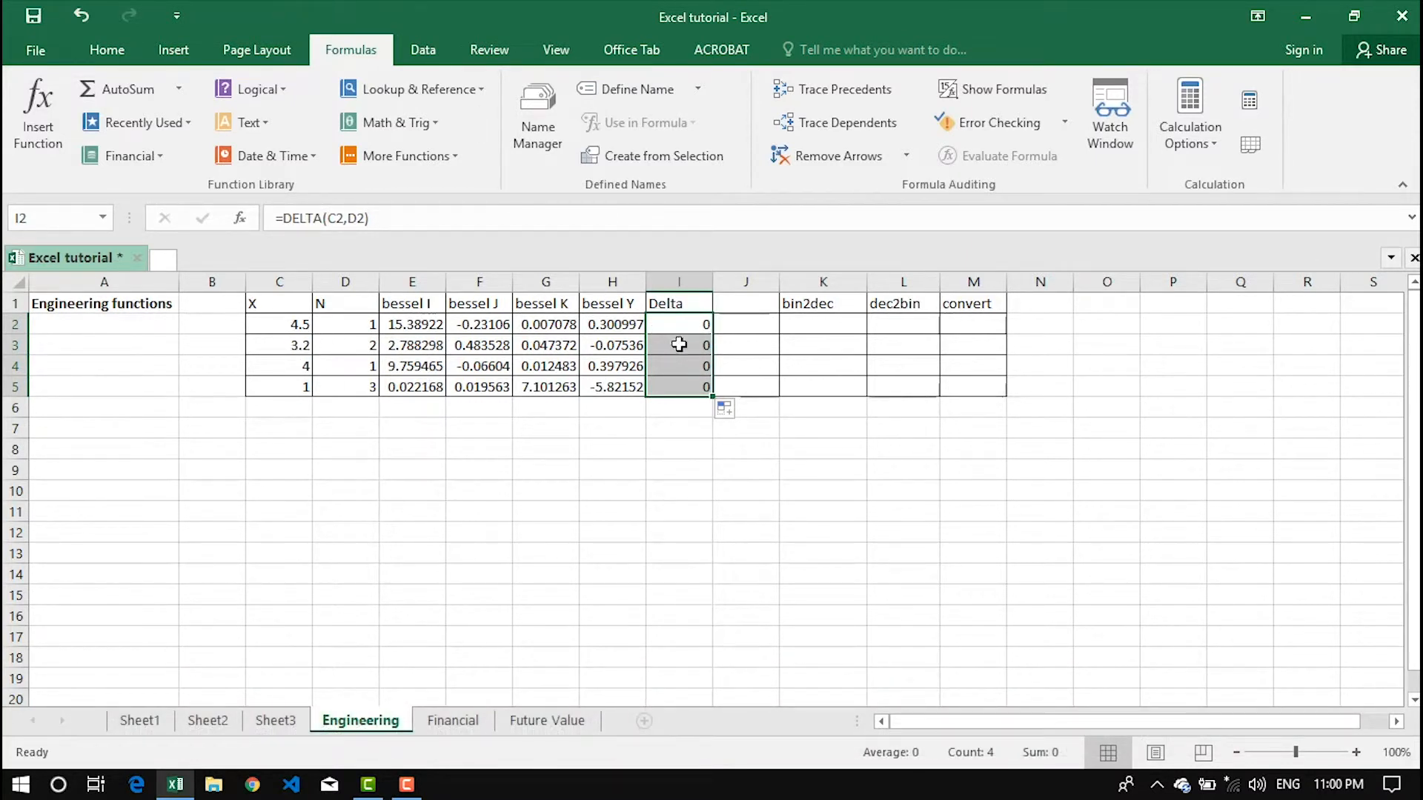
# Set the X value in cell C2 to 1 and check the matching Delta formula in I2
pyautogui.click(291, 327)
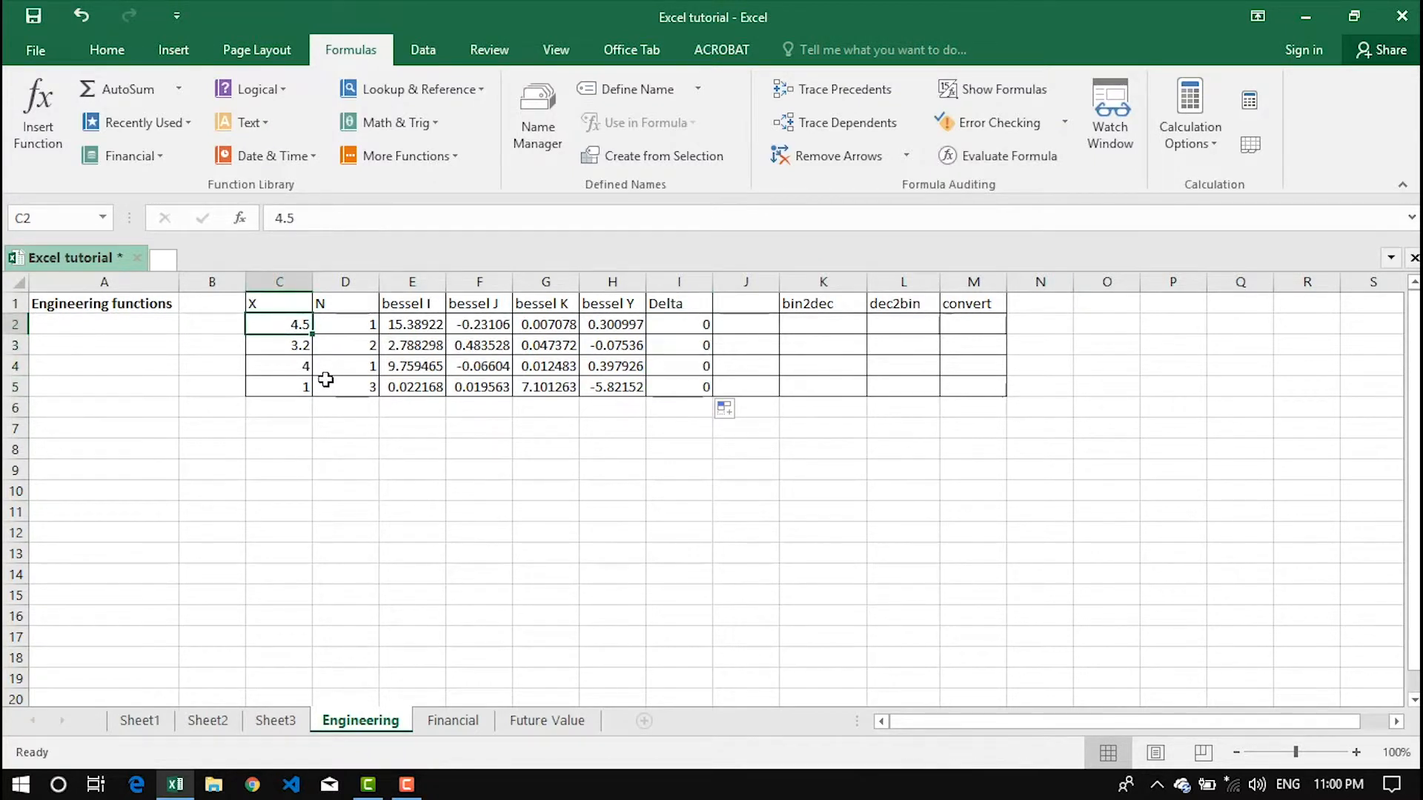
pyautogui.write('1')
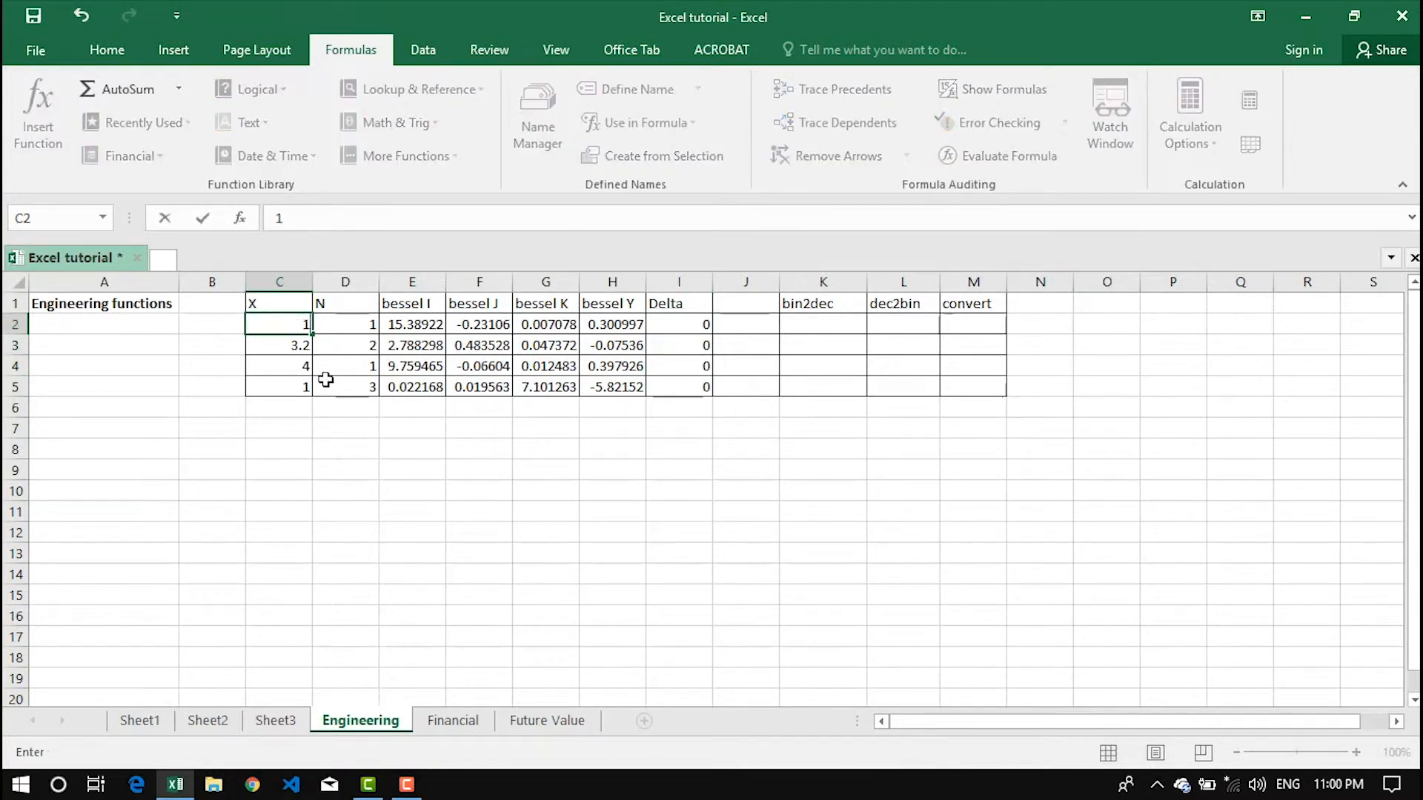
pyautogui.press('Return')
pyautogui.moveTo(272, 326); pyautogui.dragTo(330, 325)
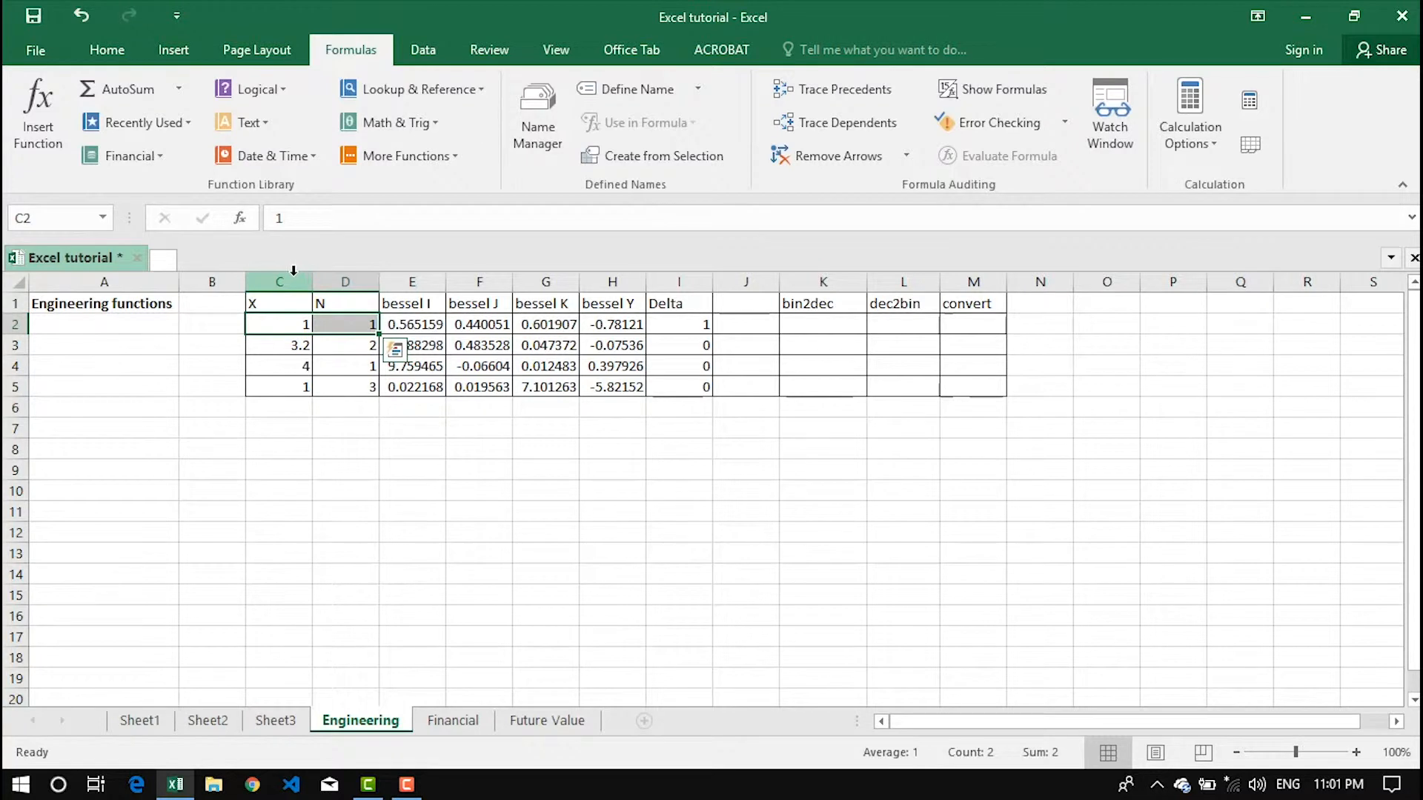
pyautogui.click(672, 327)
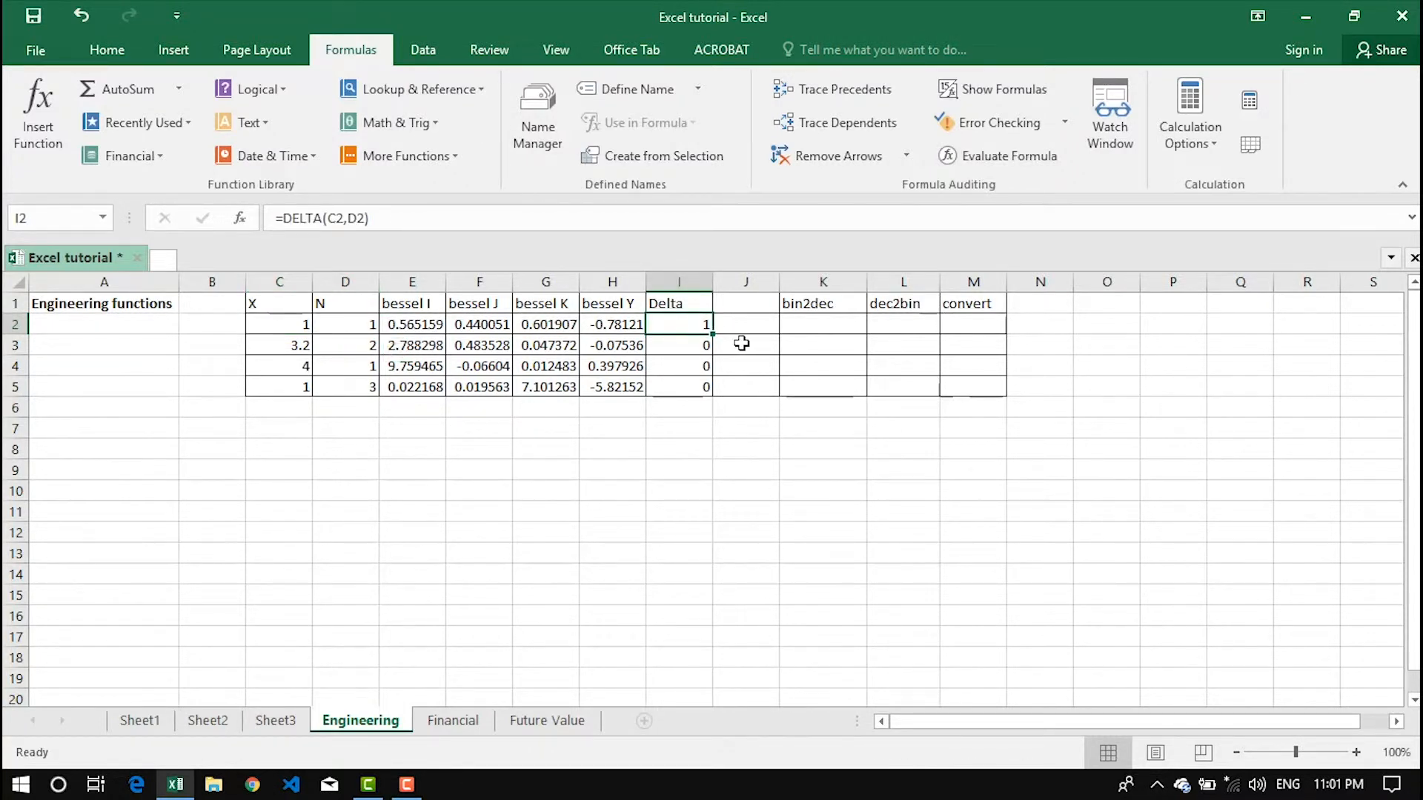
pyautogui.click(735, 309)
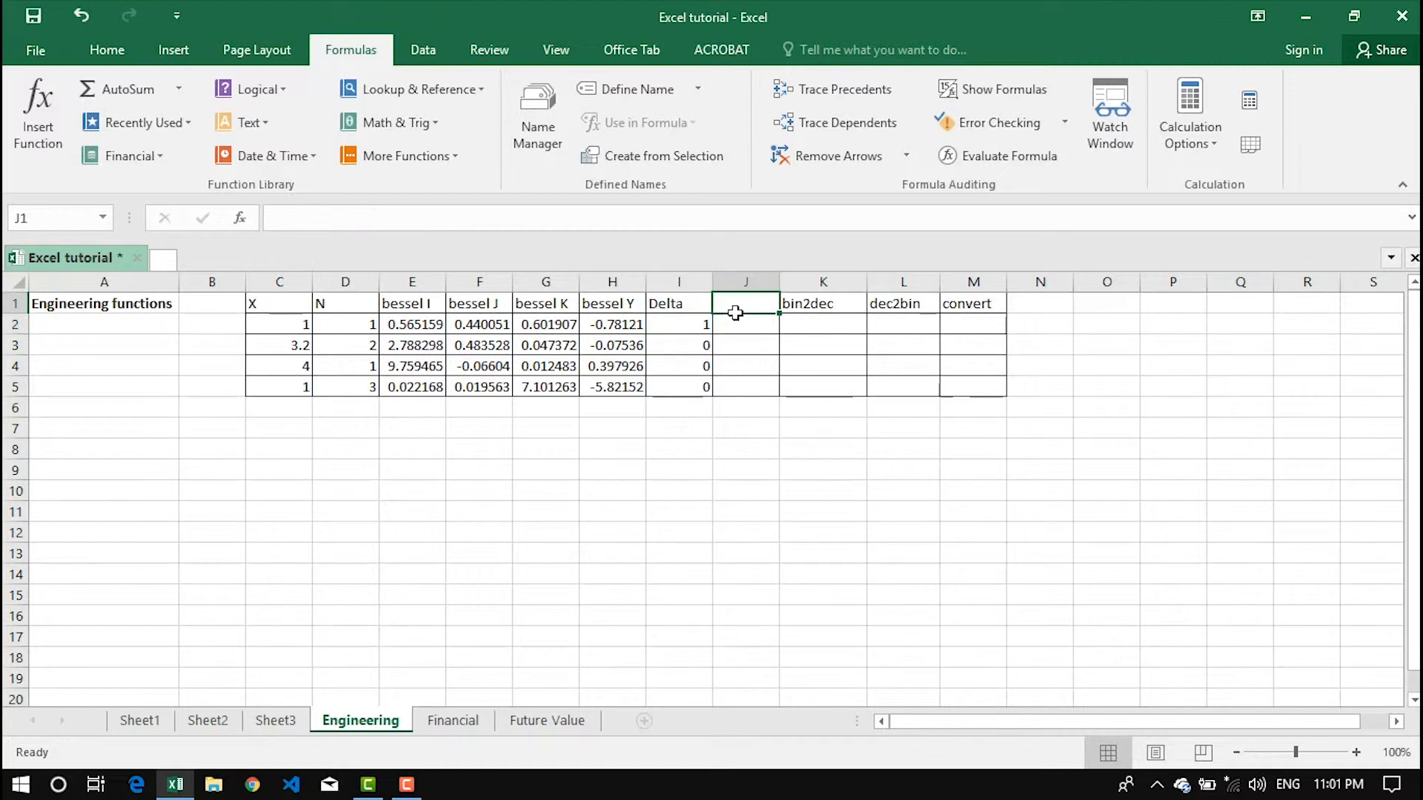
pyautogui.click(816, 309)
pyautogui.click(816, 330)
pyautogui.click(807, 305)
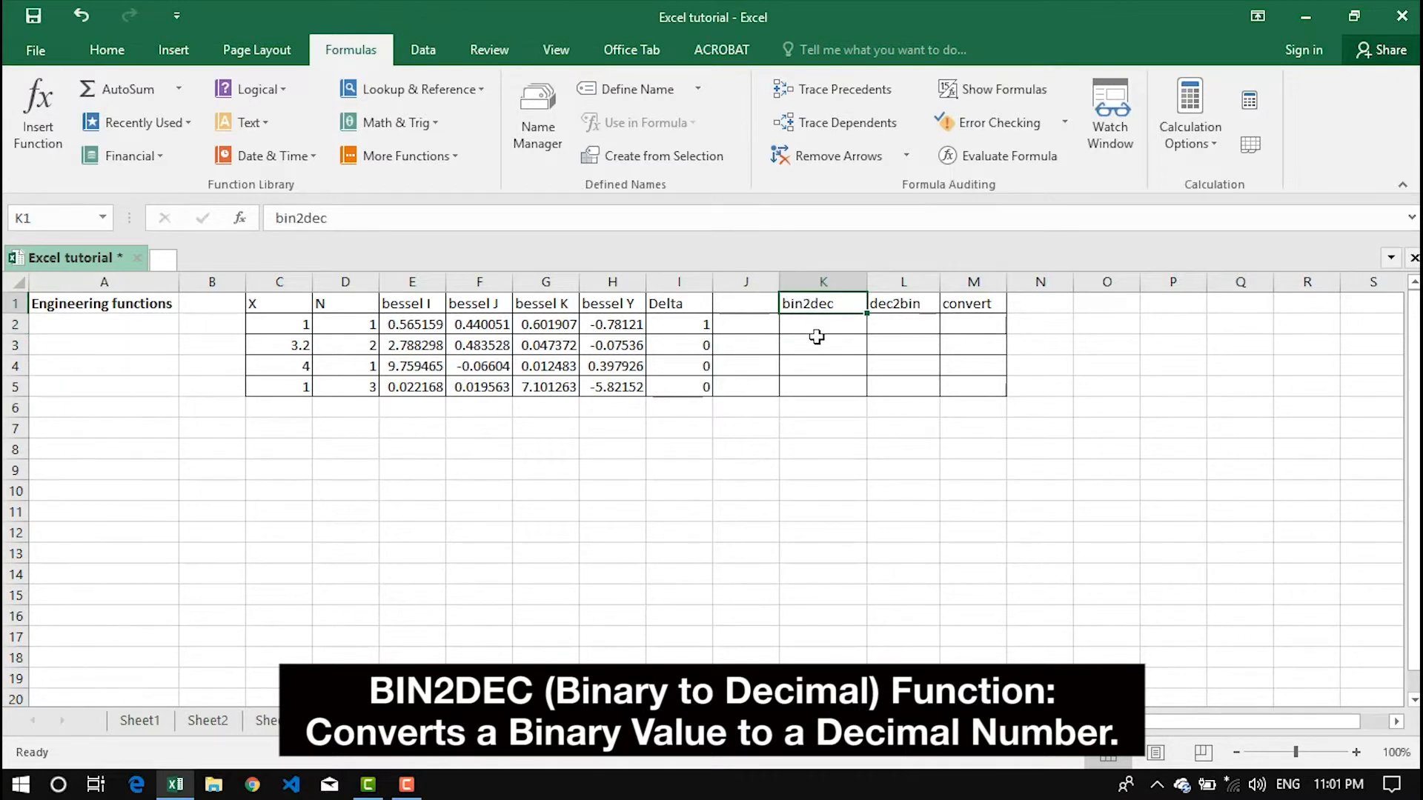
# Enter the binary numbers 110011, 1010, 1100 and 1010 in cells J2 through J5
pyautogui.click(767, 324)
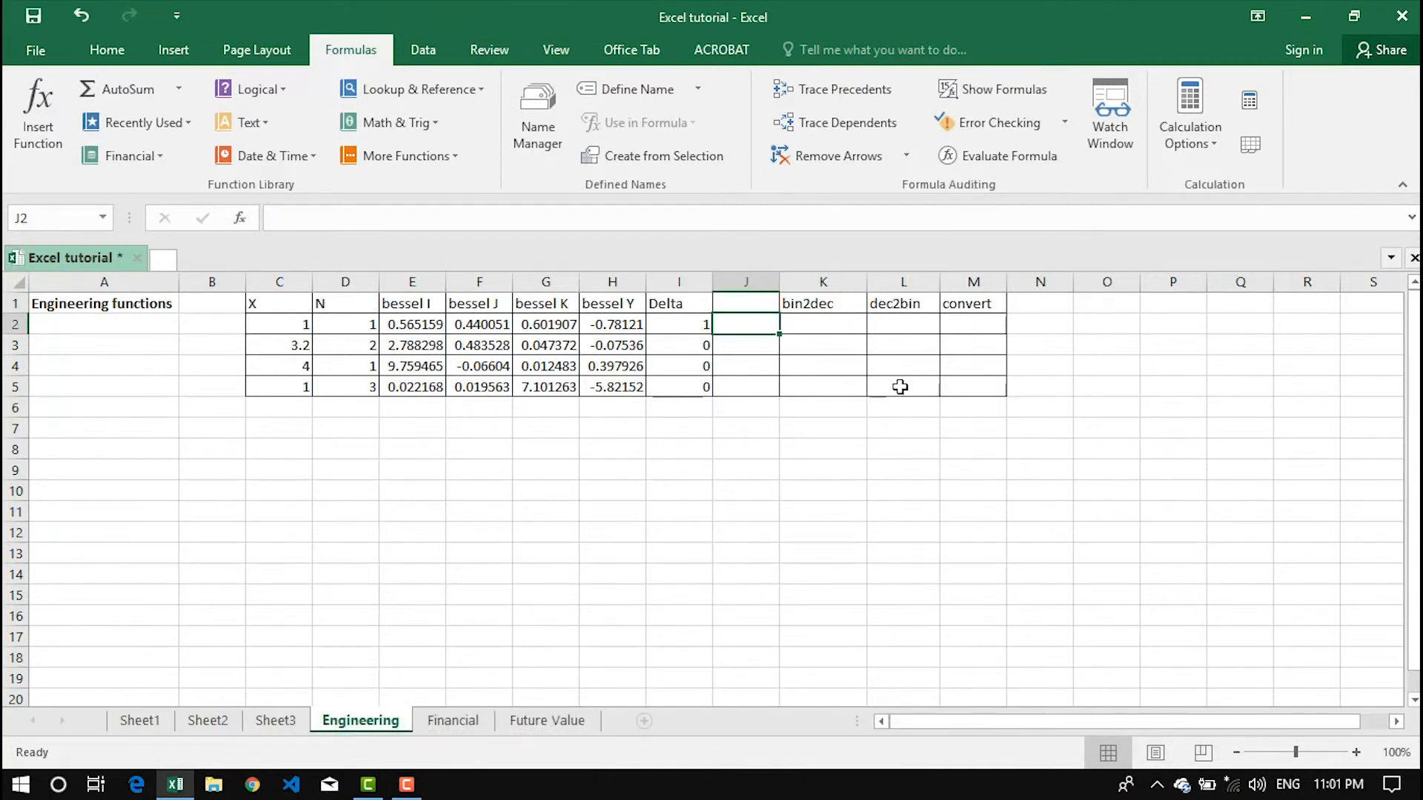
pyautogui.write('110011')
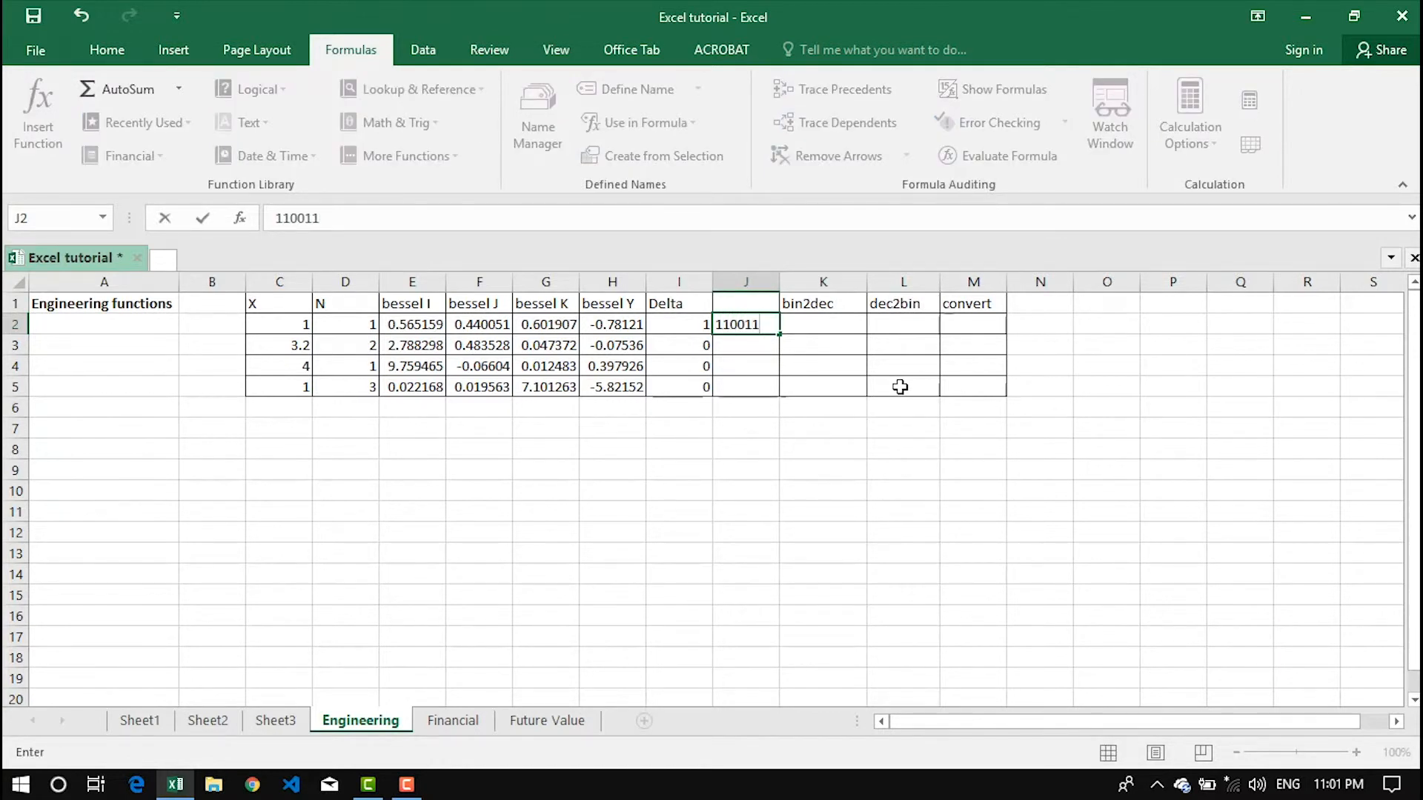
pyautogui.press('Return')
pyautogui.write('1020')
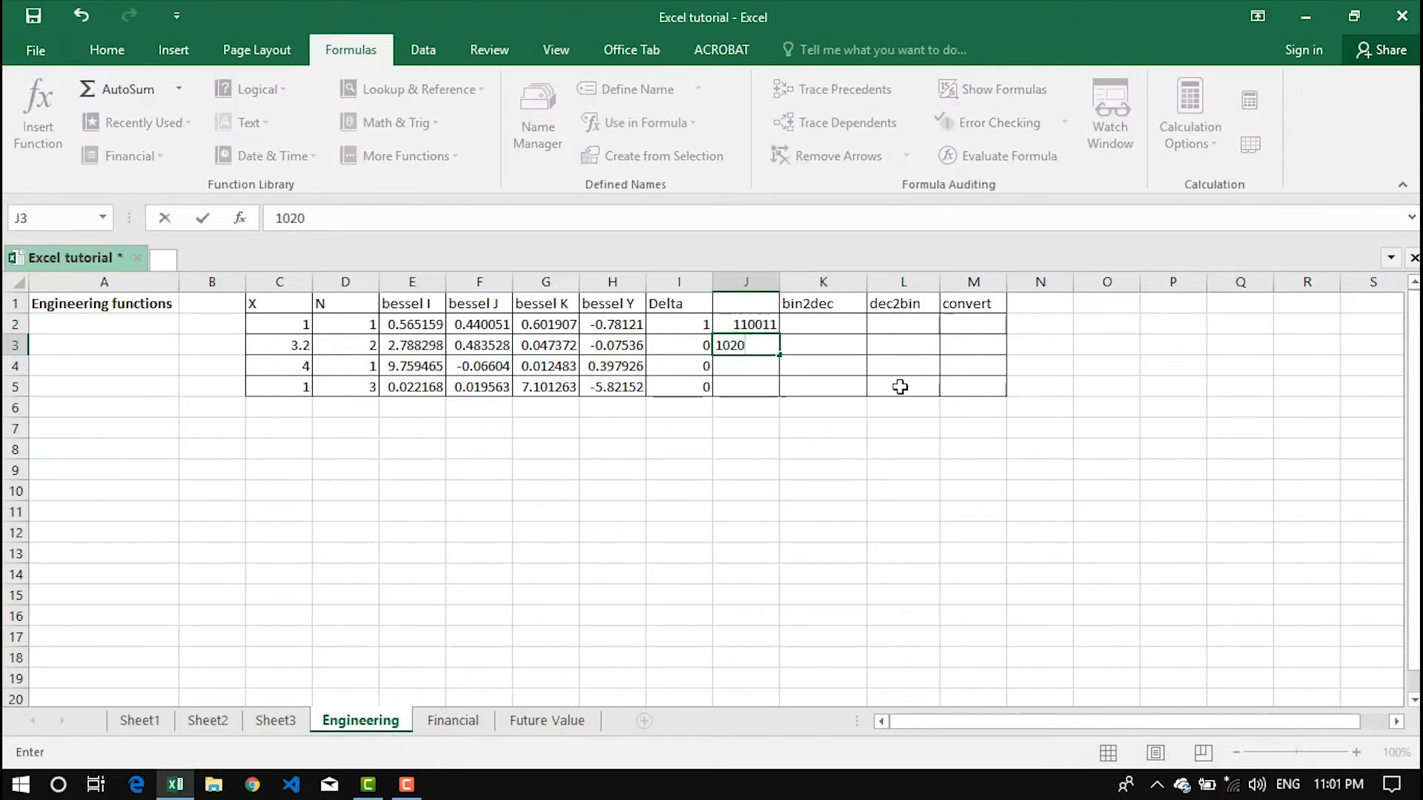
pyautogui.press('BackSpace')
pyautogui.press('BackSpace')
pyautogui.write('100')
pyautogui.press('Return')
pyautogui.write('1100')
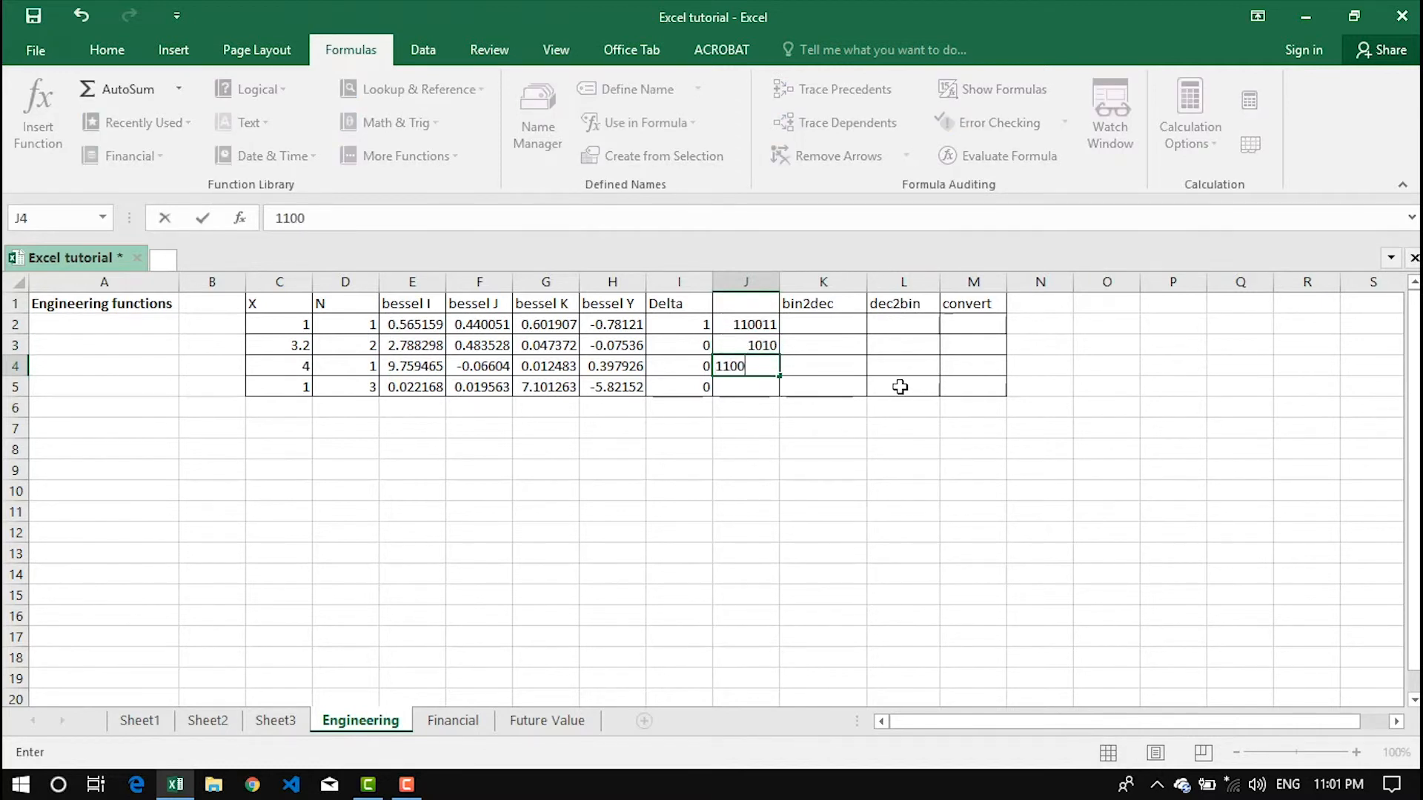
pyautogui.press('Return')
pyautogui.write('1010')
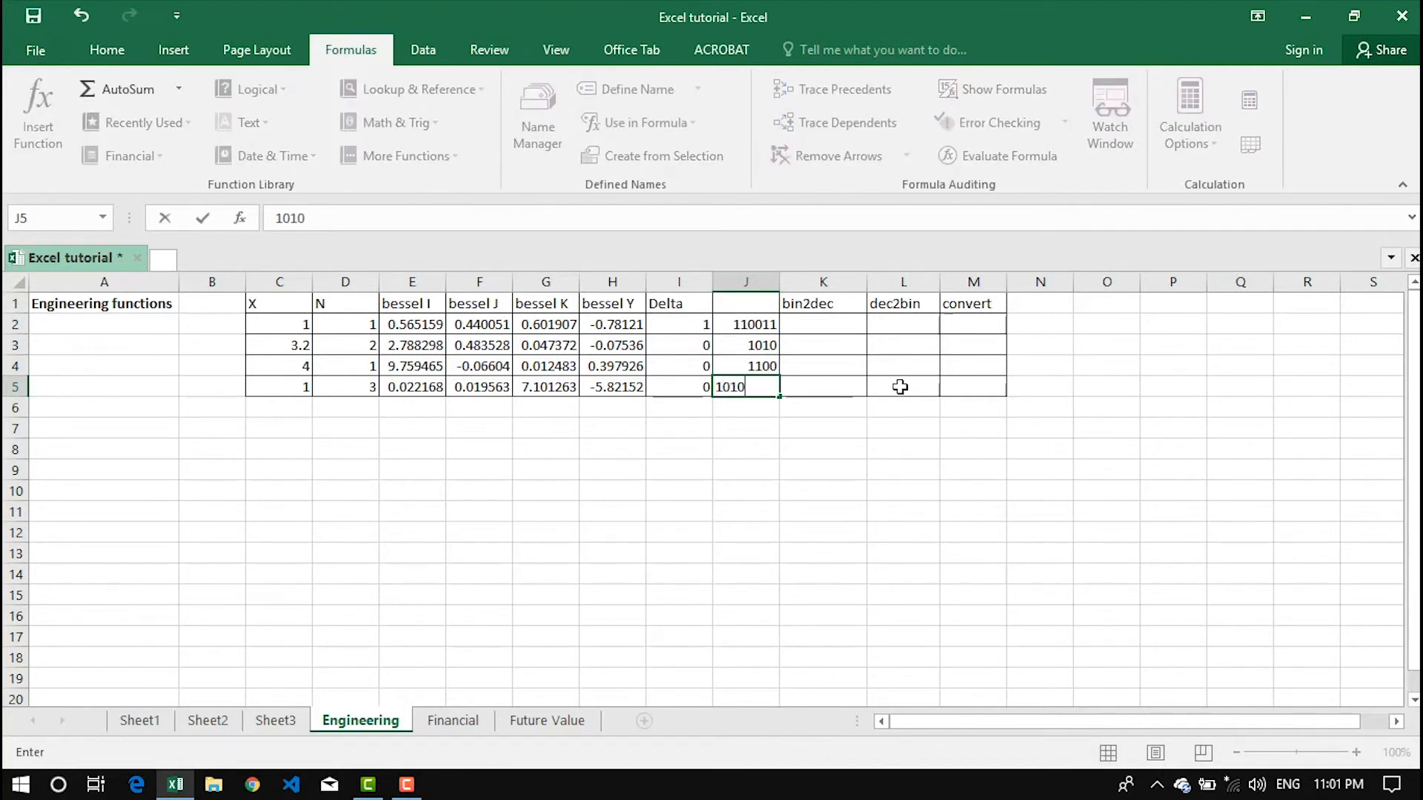
pyautogui.press('Return')
pyautogui.moveTo(760, 325); pyautogui.dragTo(762, 383)
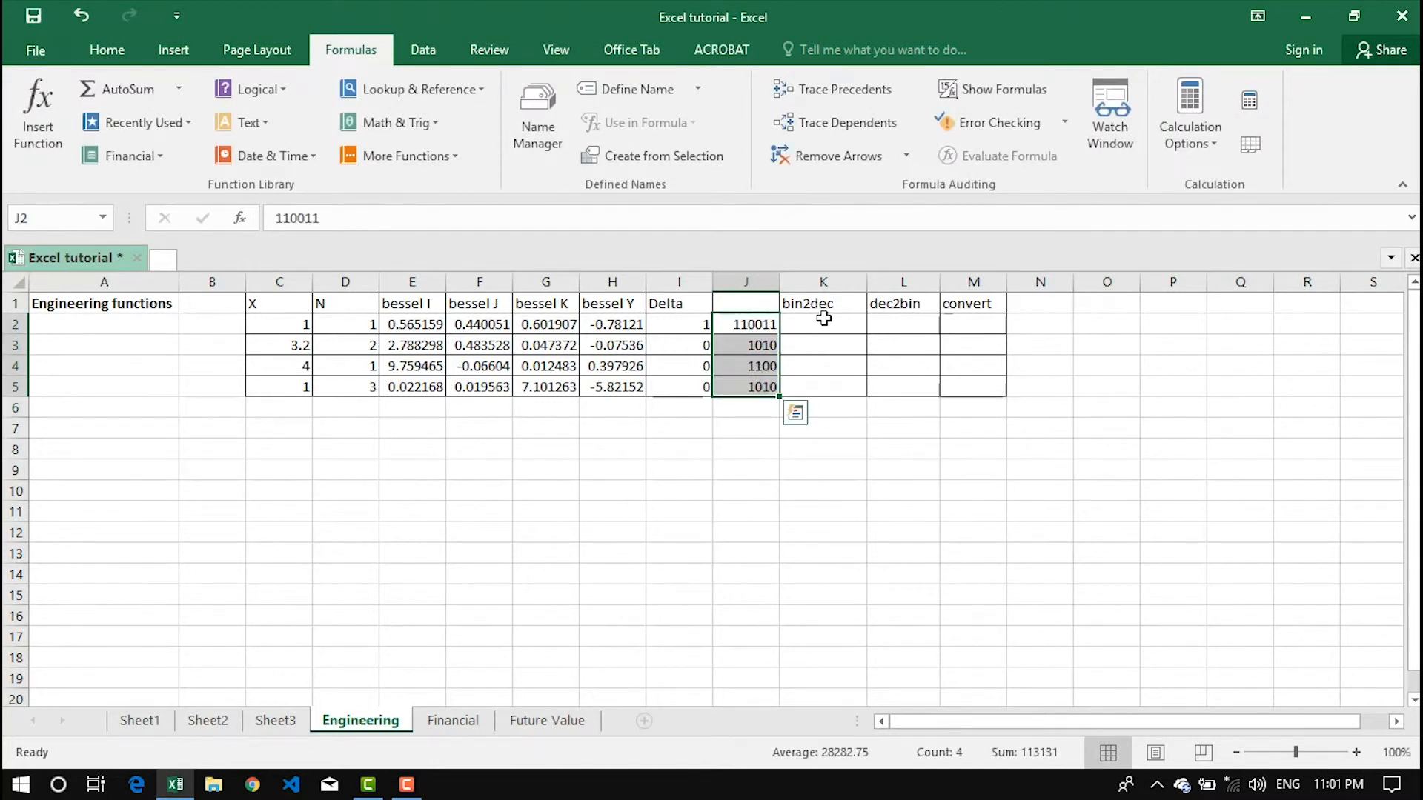
# Enter =BIN2DEC(J2) in cell K2 and fill the formula down through K5 to convert the binary numbers
pyautogui.click(783, 323)
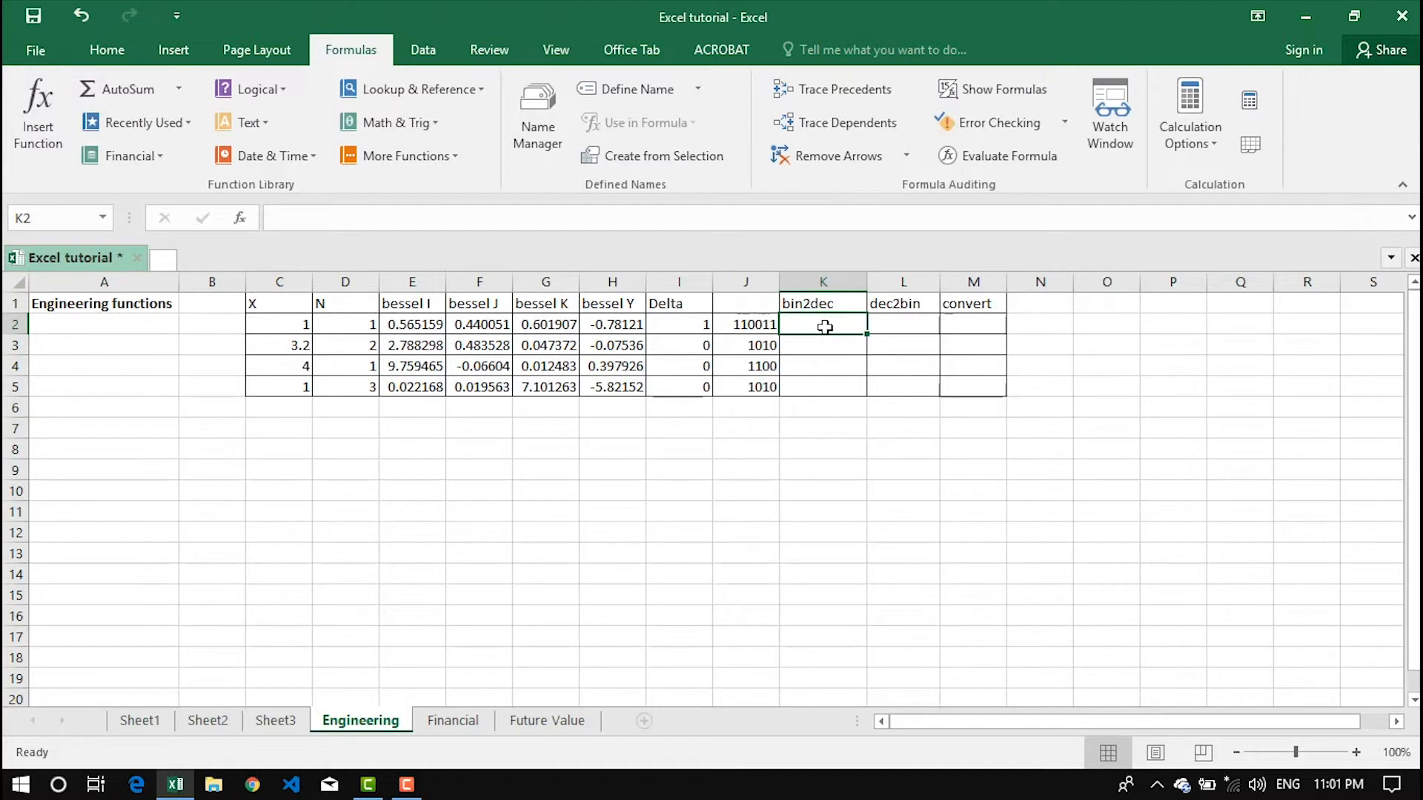
pyautogui.write('=')
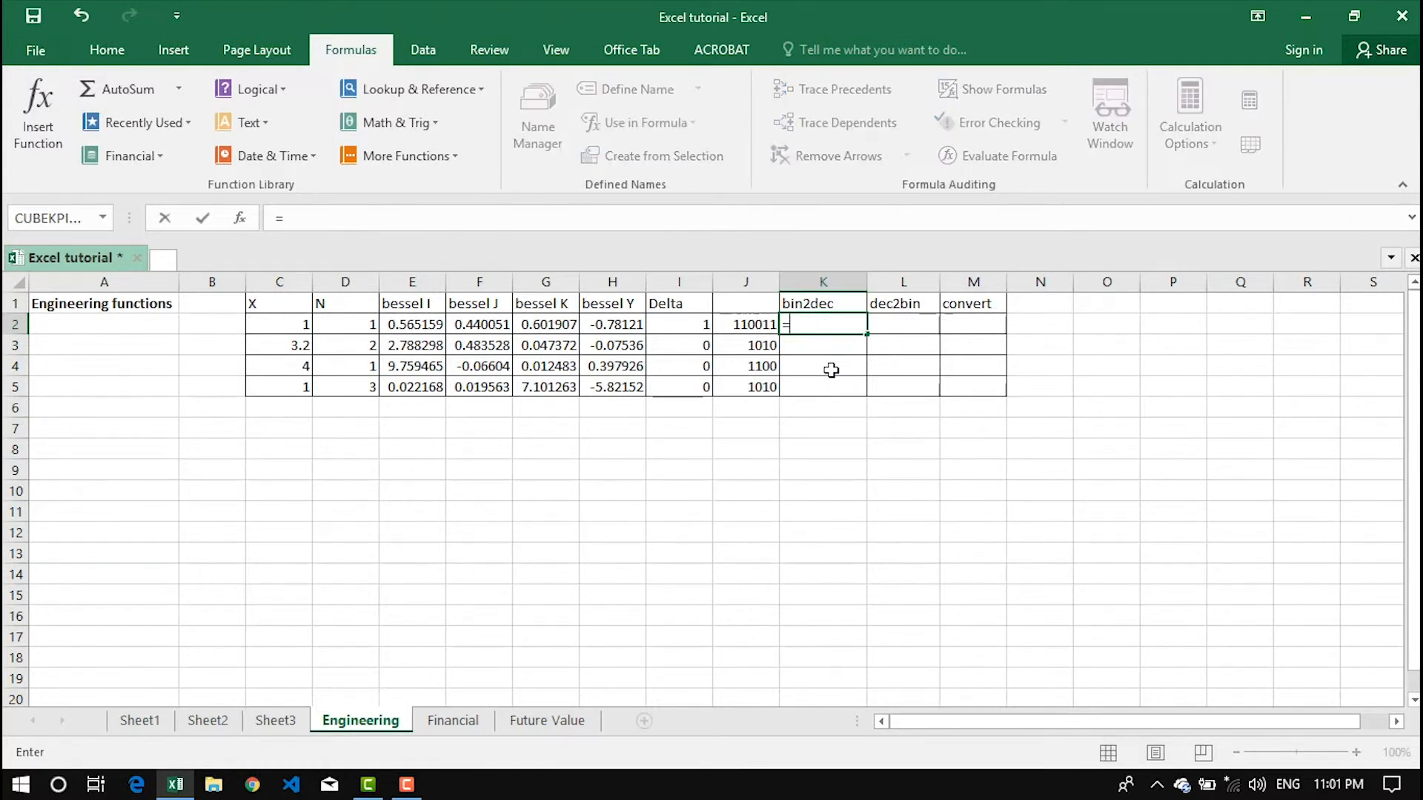
pyautogui.write('bin')
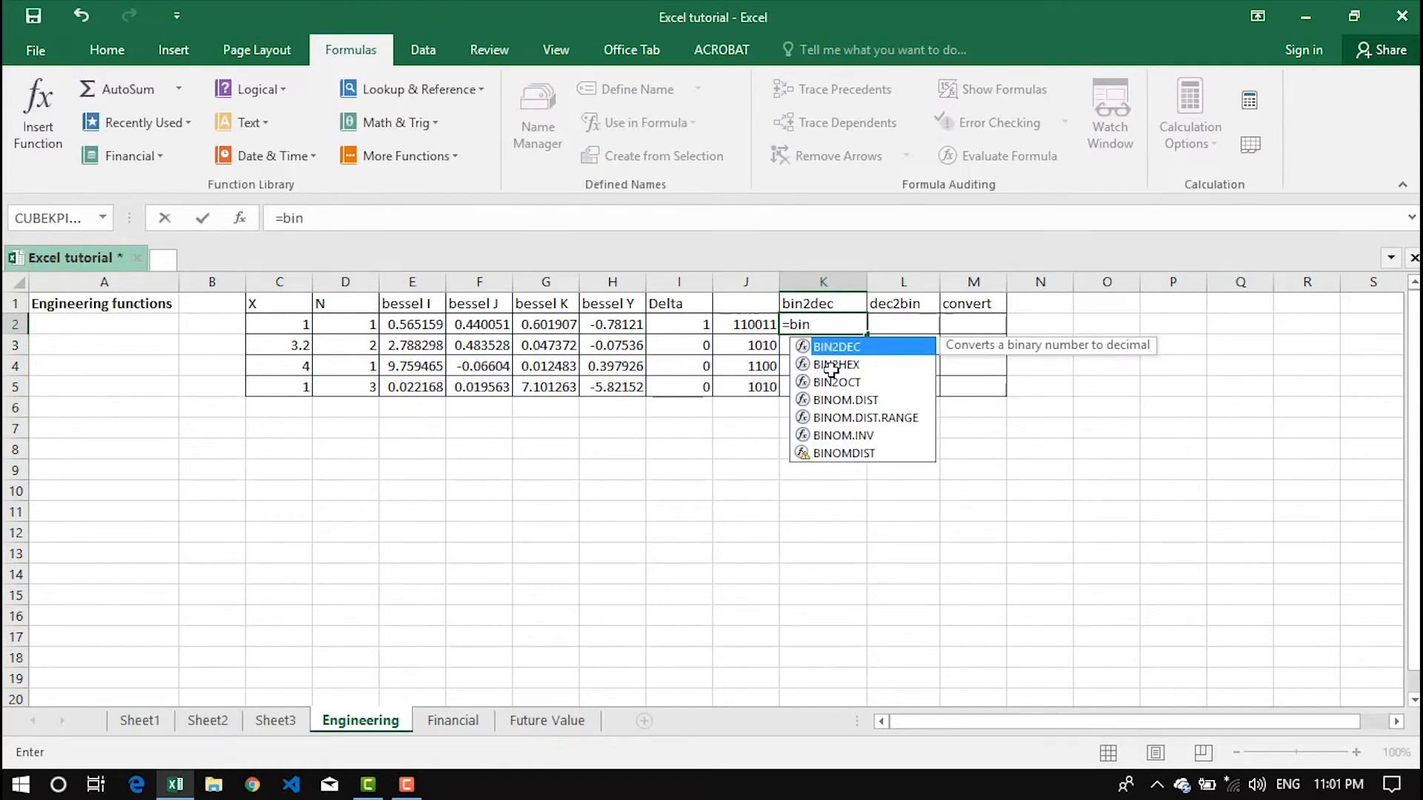
pyautogui.press('Tab')
pyautogui.click(732, 323)
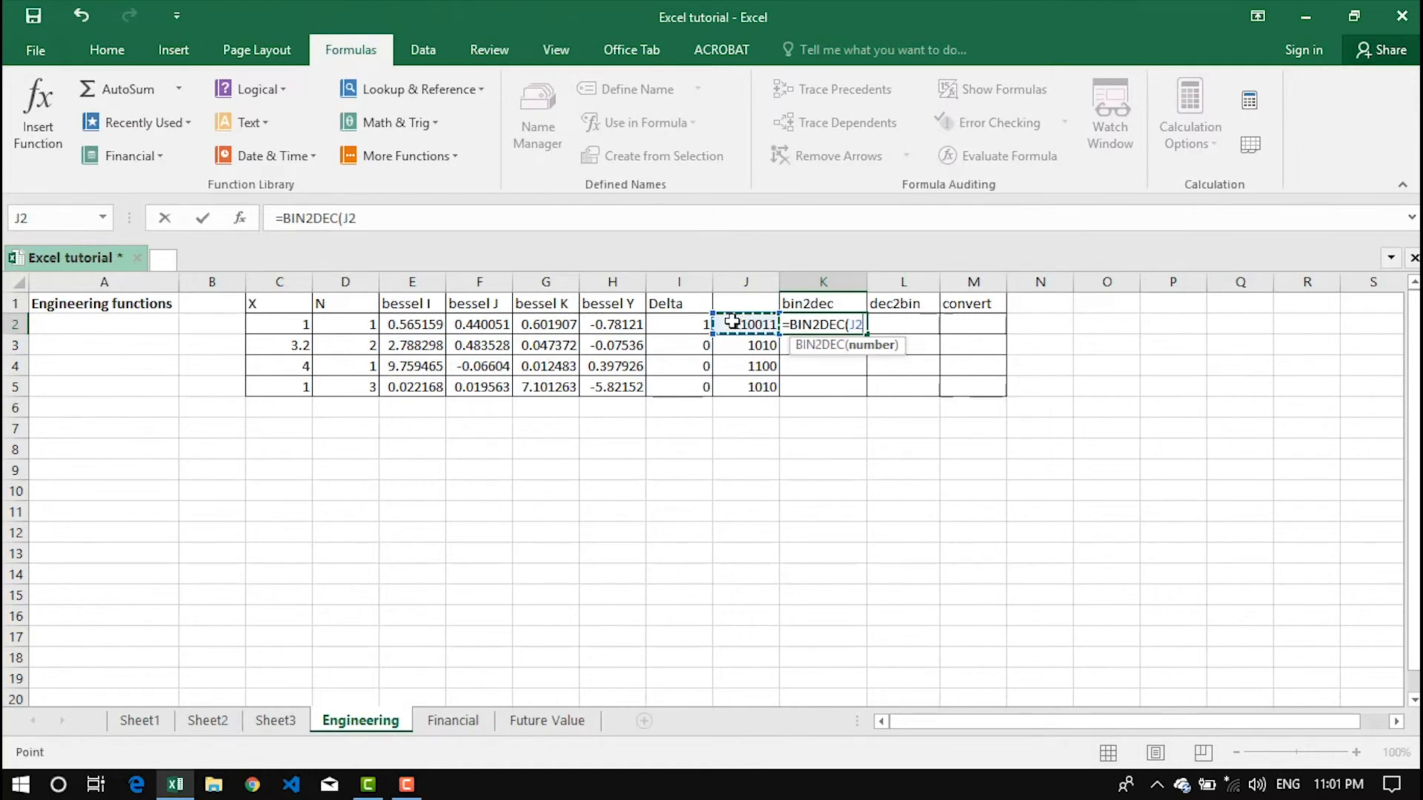
pyautogui.write(')')
pyautogui.press('Return')
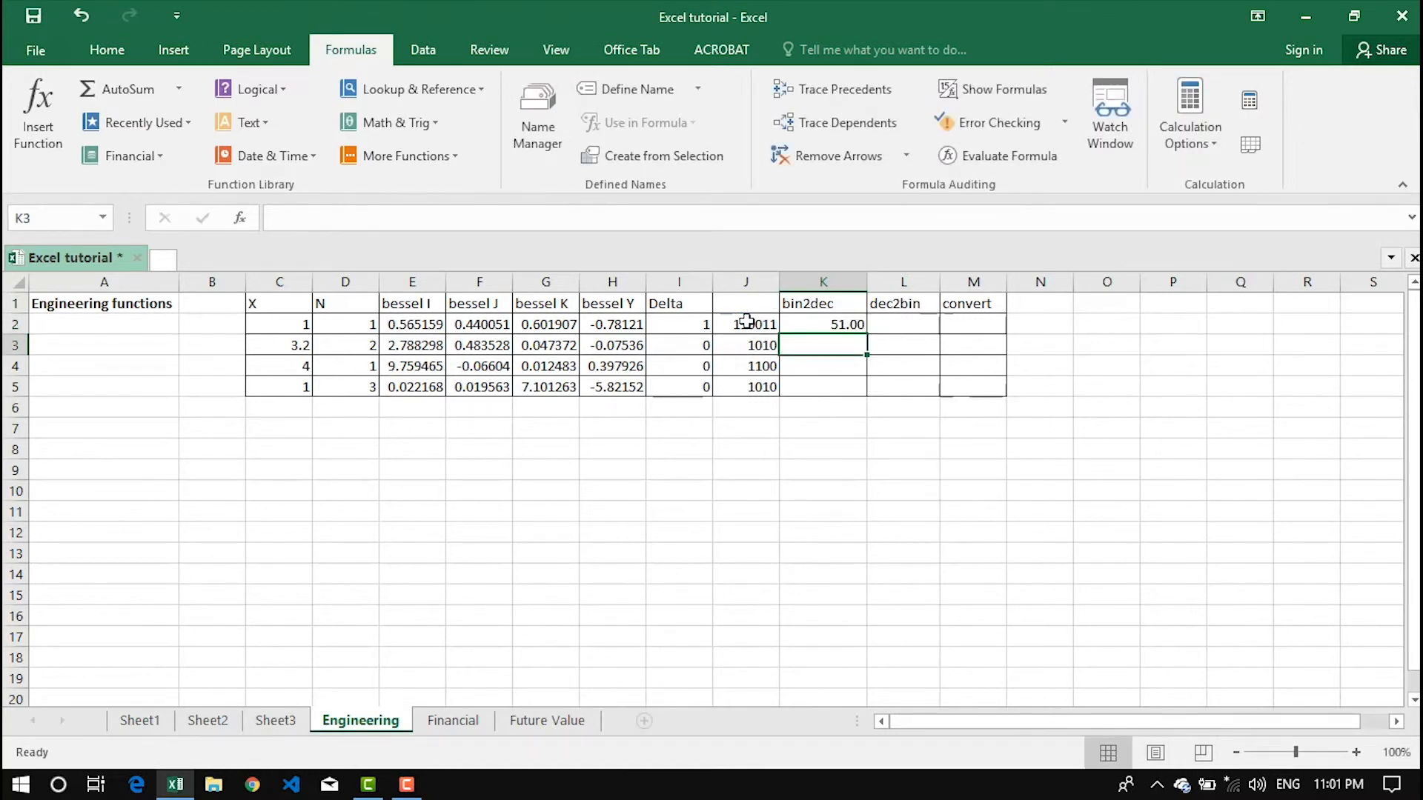
pyautogui.click(849, 324)
pyautogui.doubleClick(867, 335)
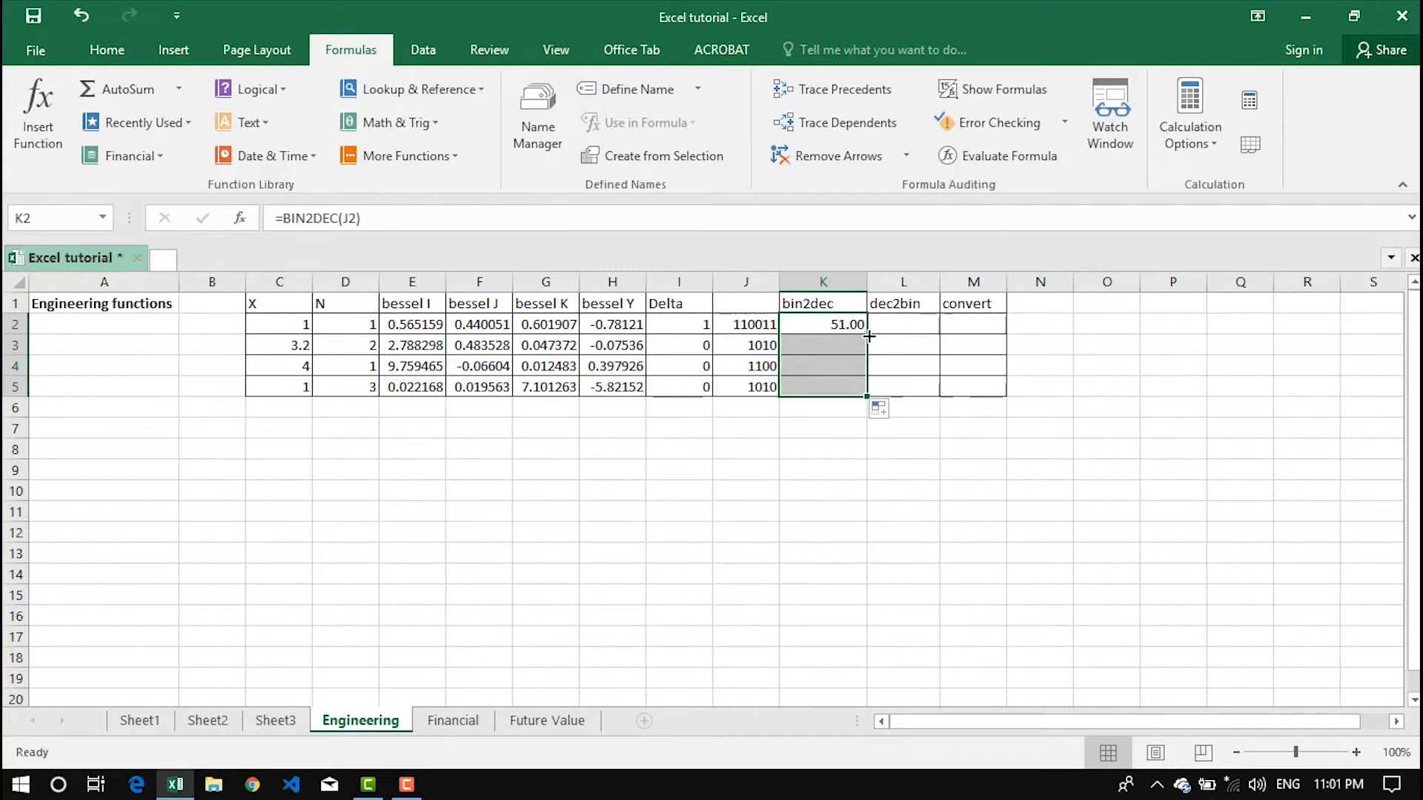
pyautogui.click(737, 323)
pyautogui.moveTo(737, 360); pyautogui.dragTo(741, 386)
pyautogui.moveTo(830, 326); pyautogui.dragTo(835, 384)
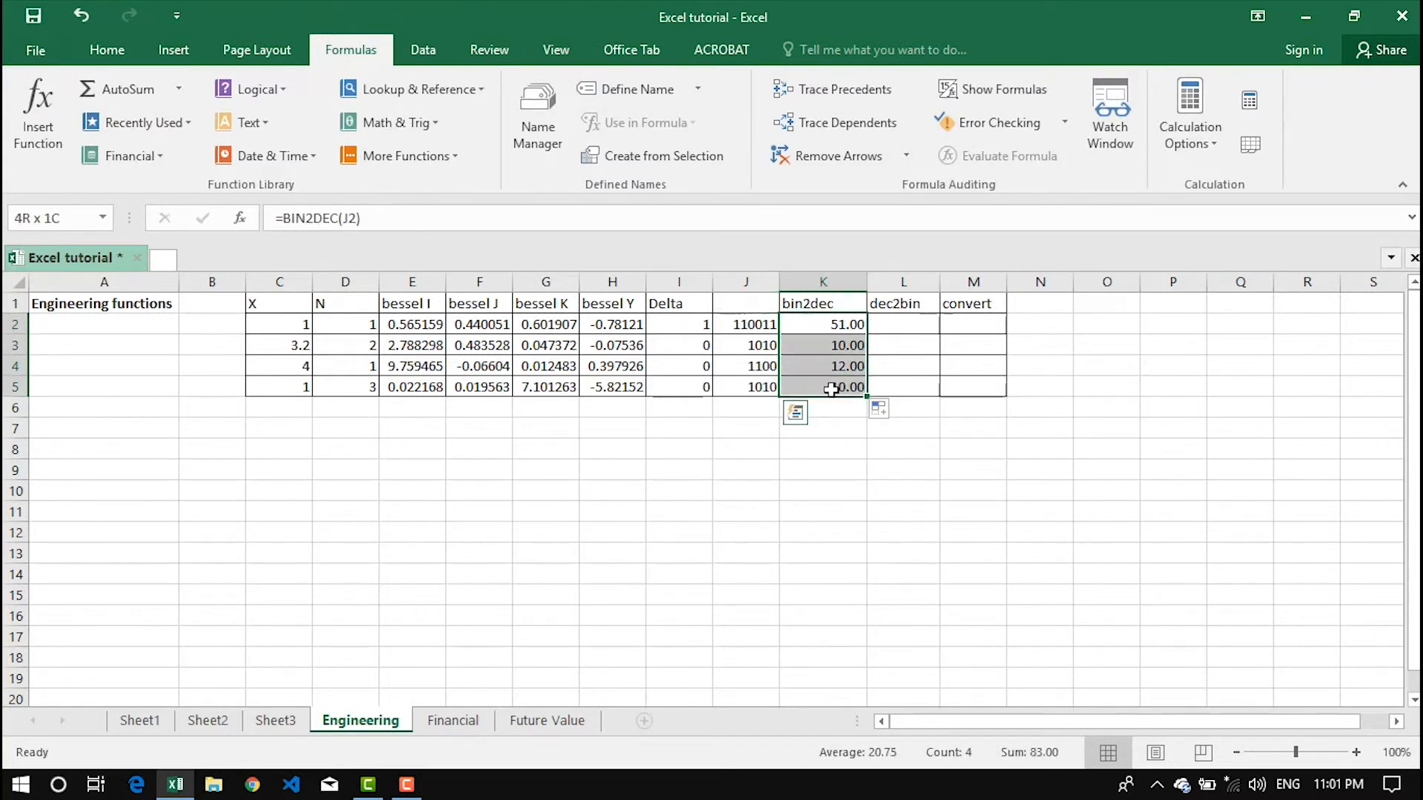
# Enter =DEC2BIN(K2) in cell L2 and fill the formula down through L5 to convert the decimals back to binary
pyautogui.click(908, 325)
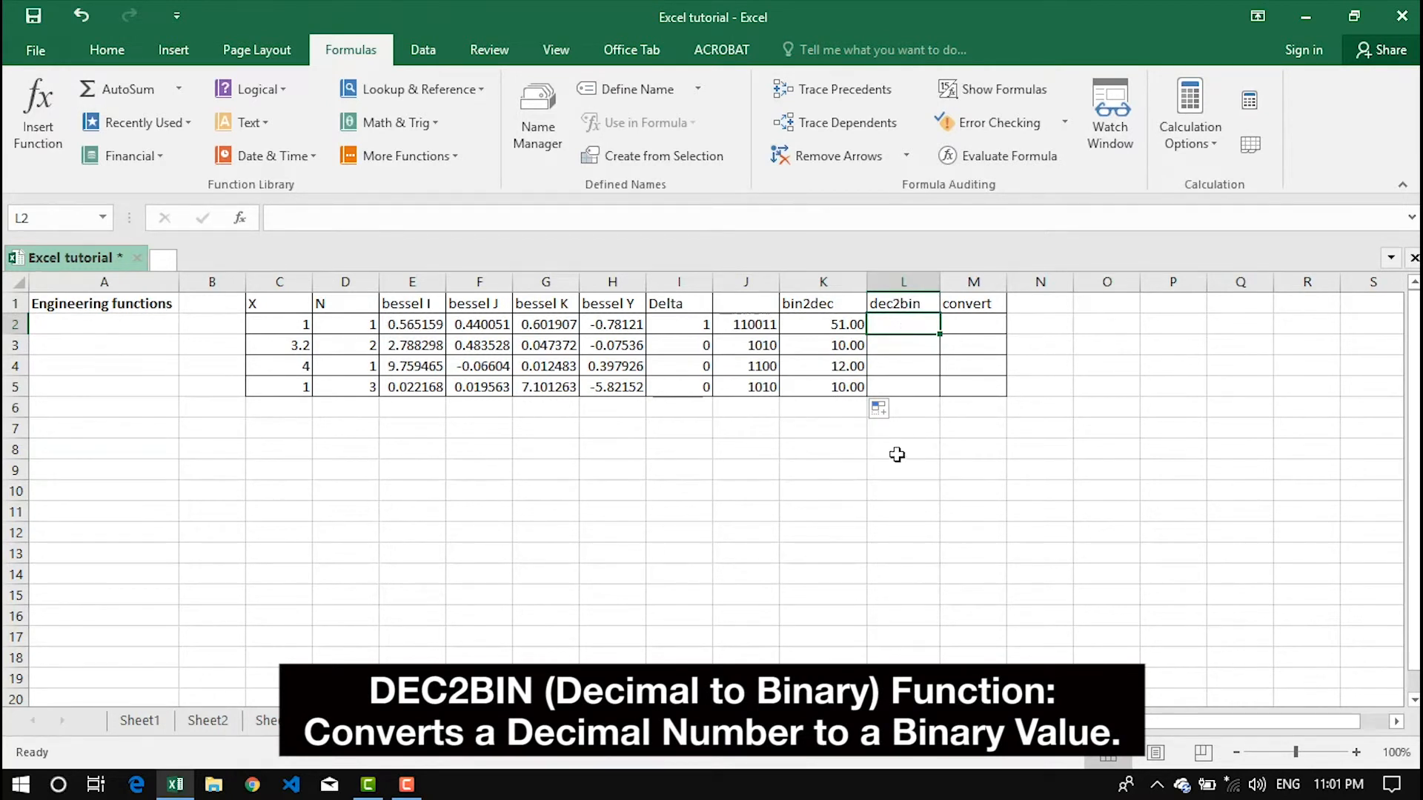
pyautogui.write('=dec')
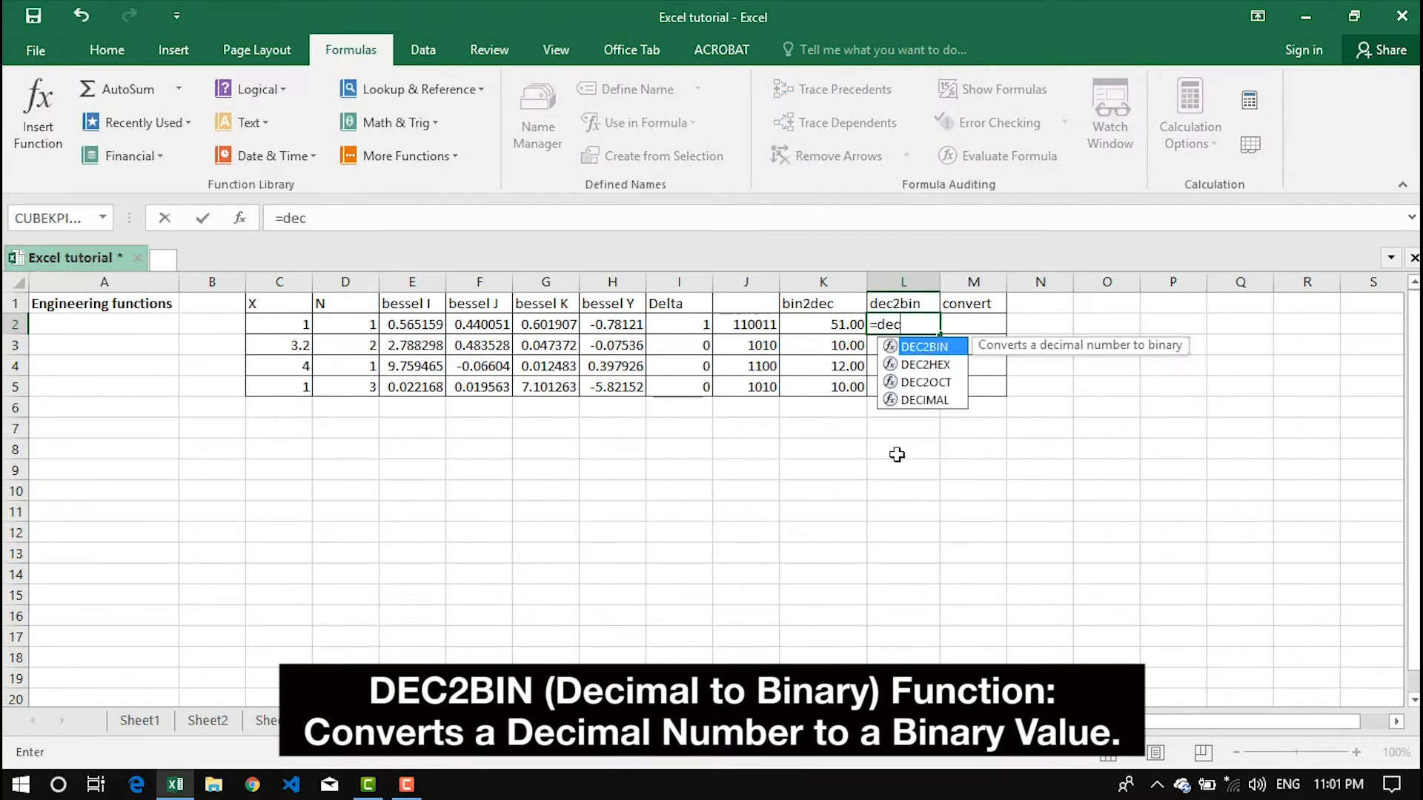
pyautogui.press('Tab')
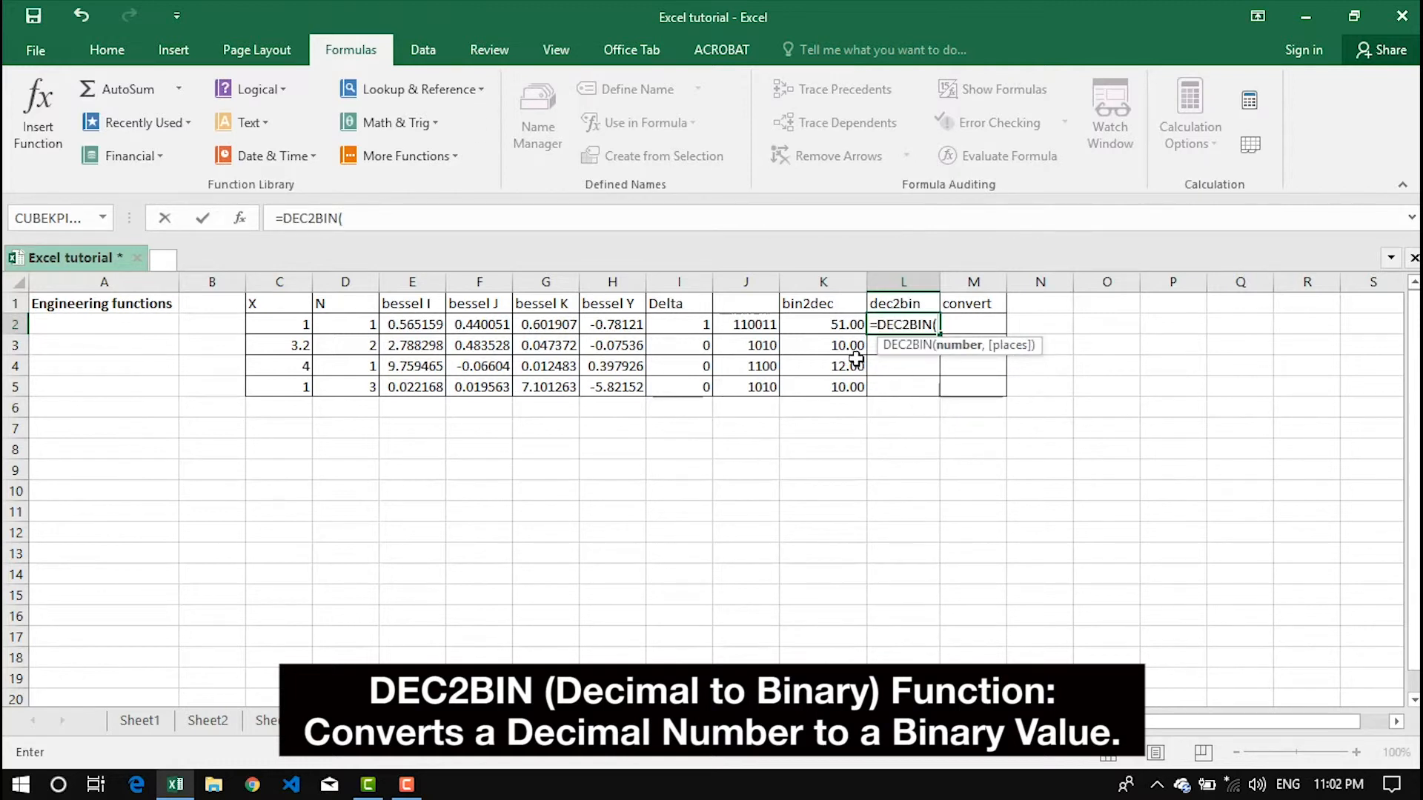
pyautogui.click(835, 321)
pyautogui.write(')')
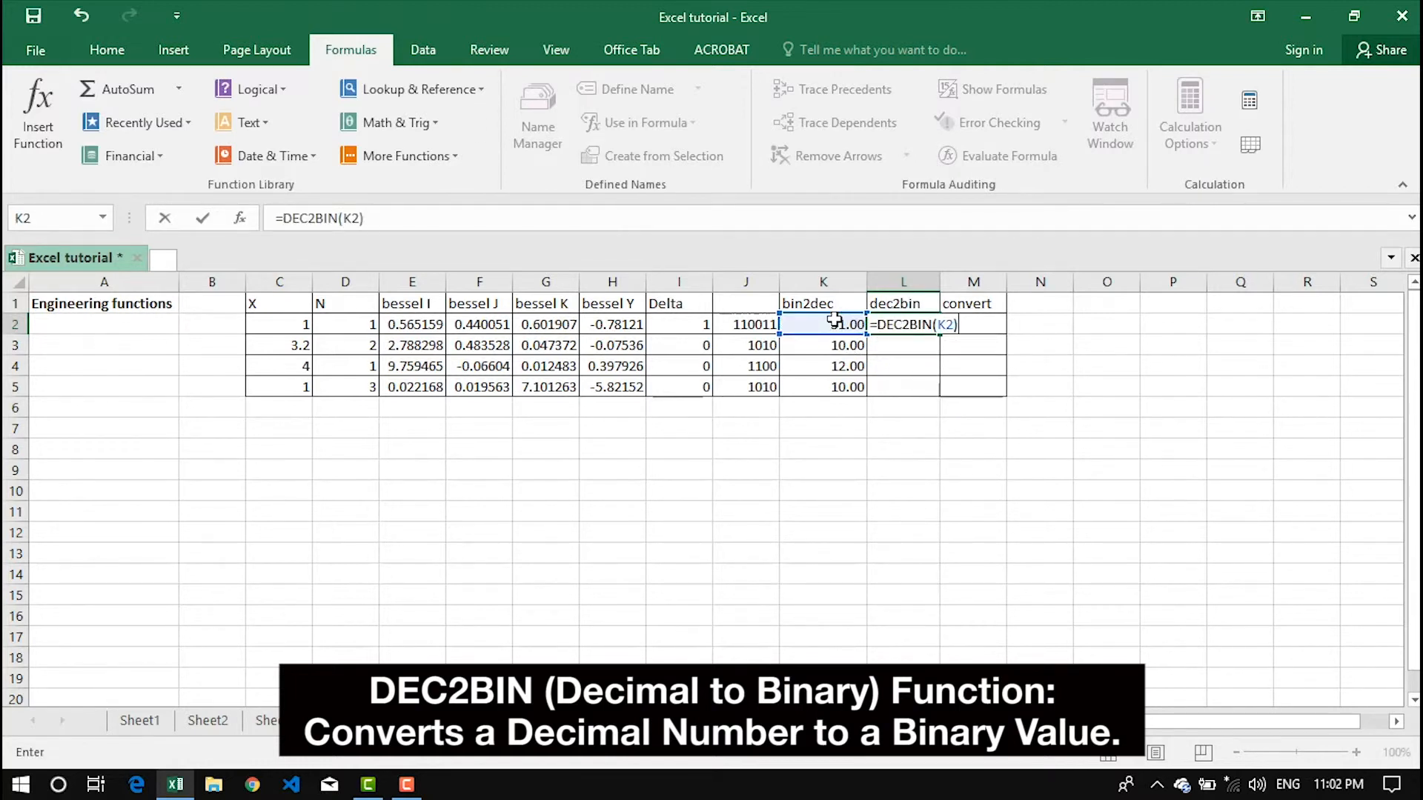
pyautogui.press('Return')
pyautogui.click(900, 327)
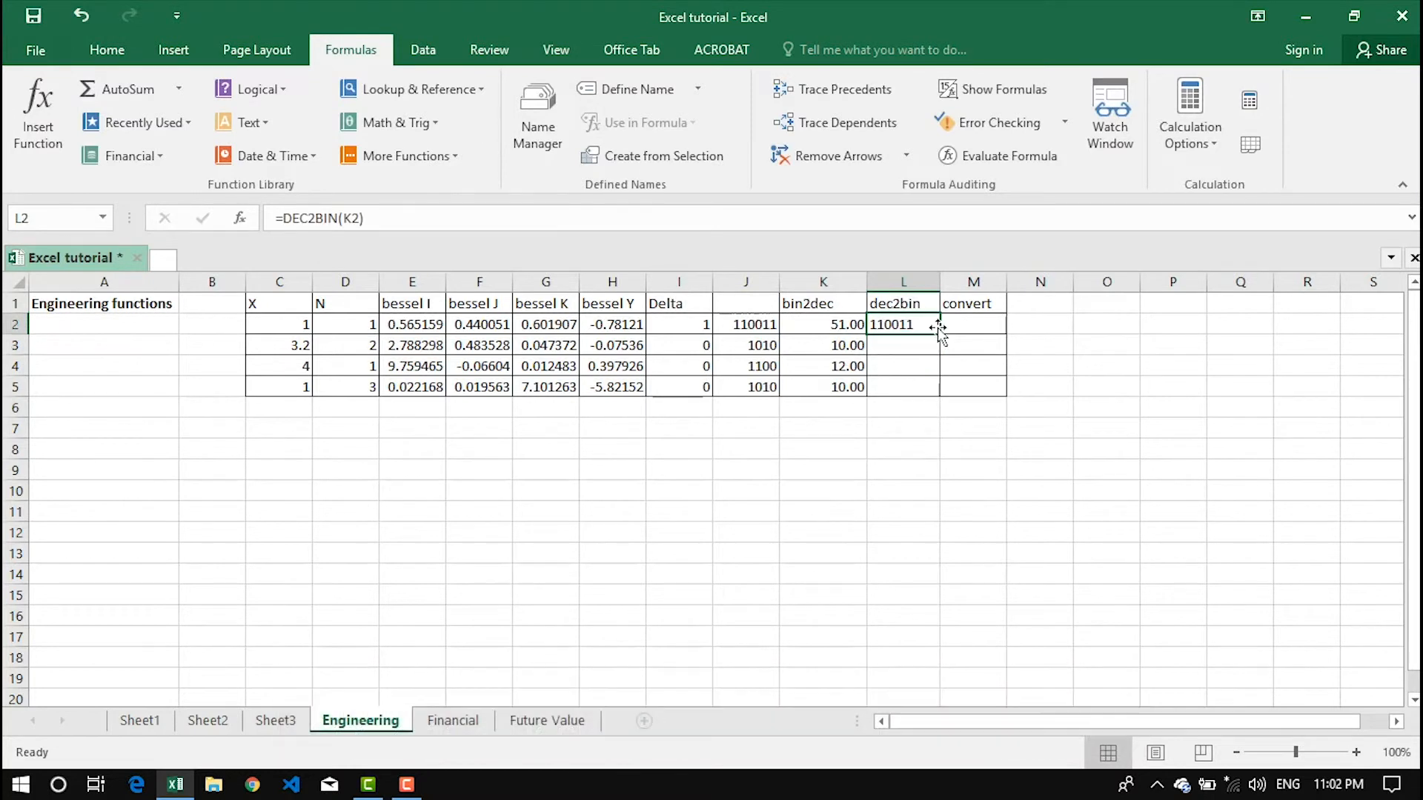
pyautogui.moveTo(944, 335); pyautogui.dragTo(943, 386)
pyautogui.moveTo(824, 331); pyautogui.dragTo(830, 388)
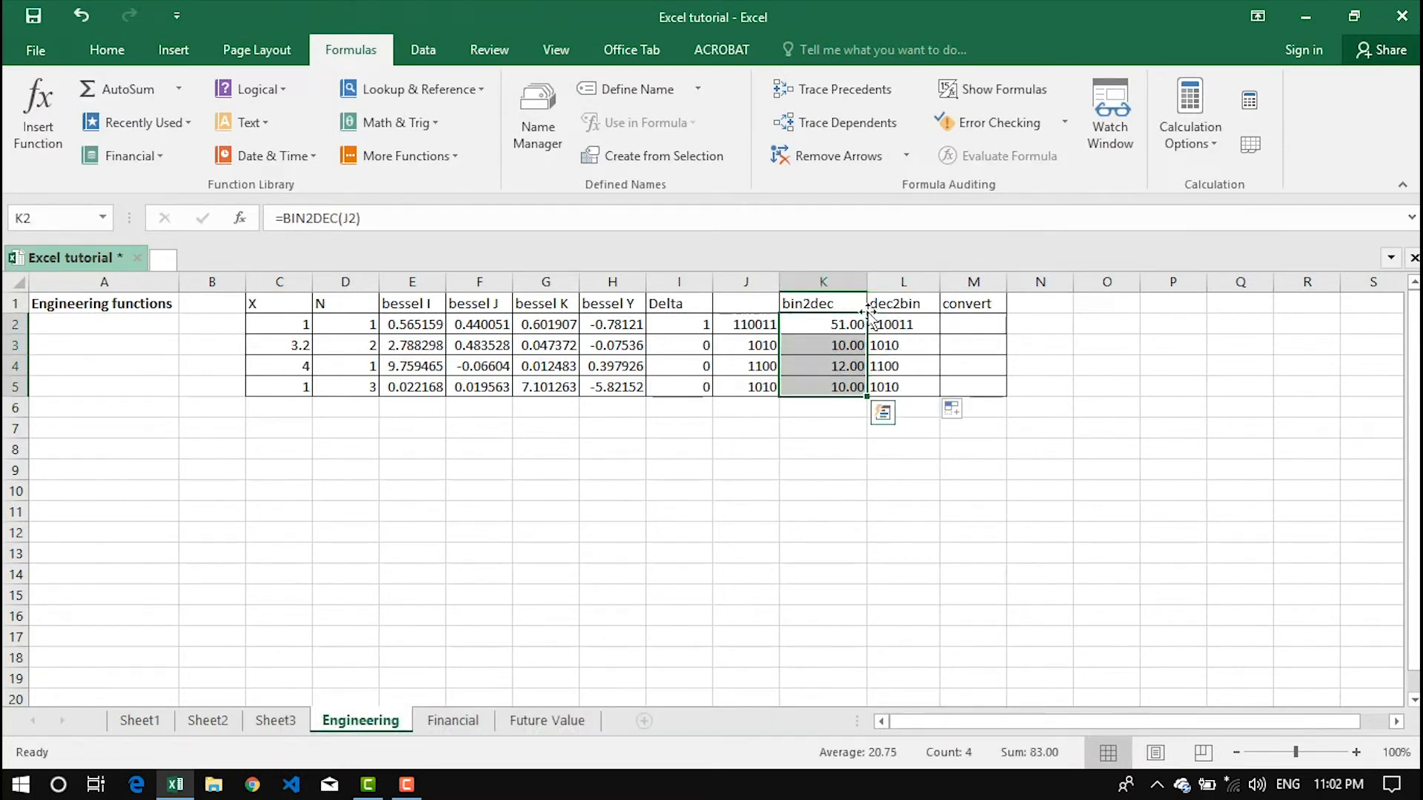
pyautogui.click(889, 333)
pyautogui.moveTo(889, 333); pyautogui.dragTo(890, 381)
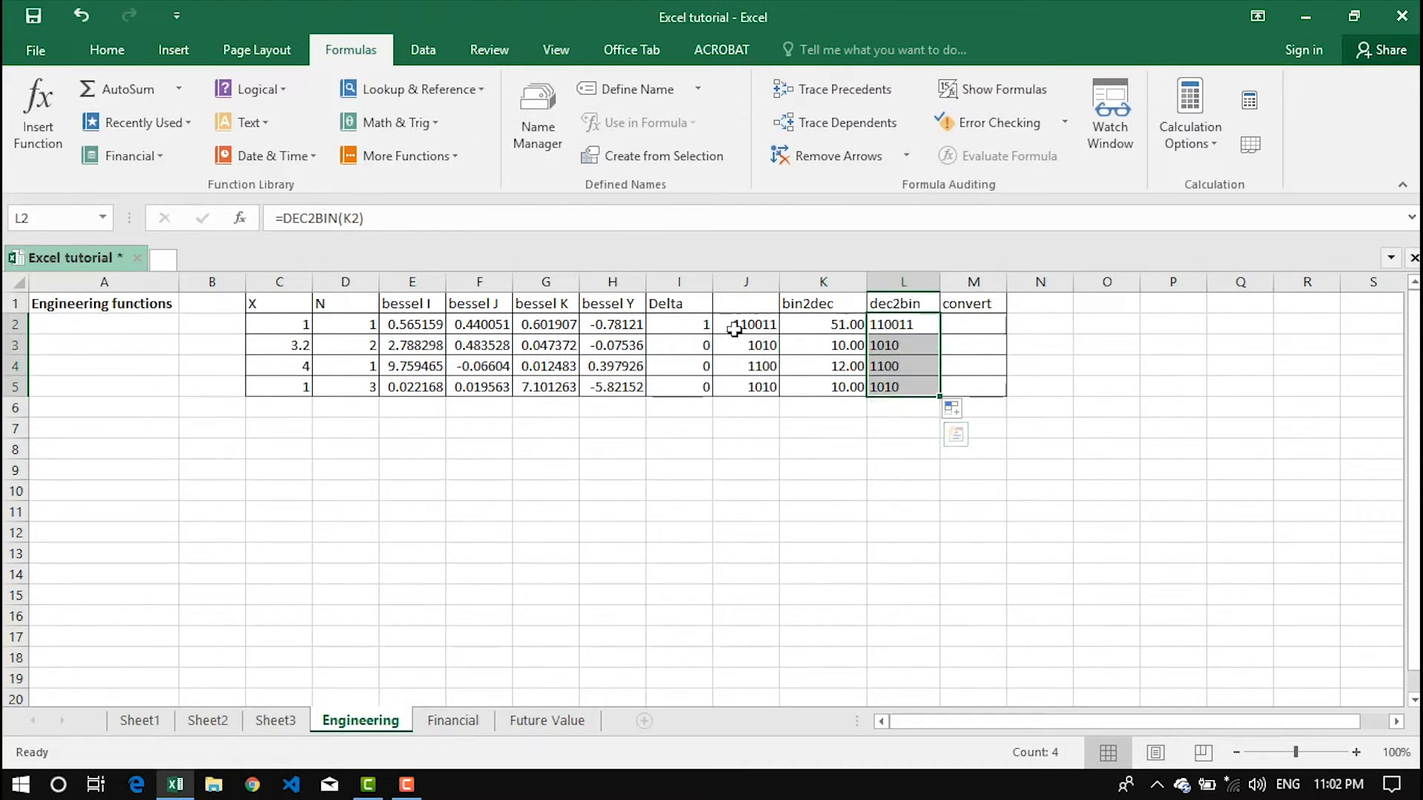
# Enter =CONVERT(C2,"ton","g") in cell M2 to convert the X value from tons to grams
pyautogui.click(969, 324)
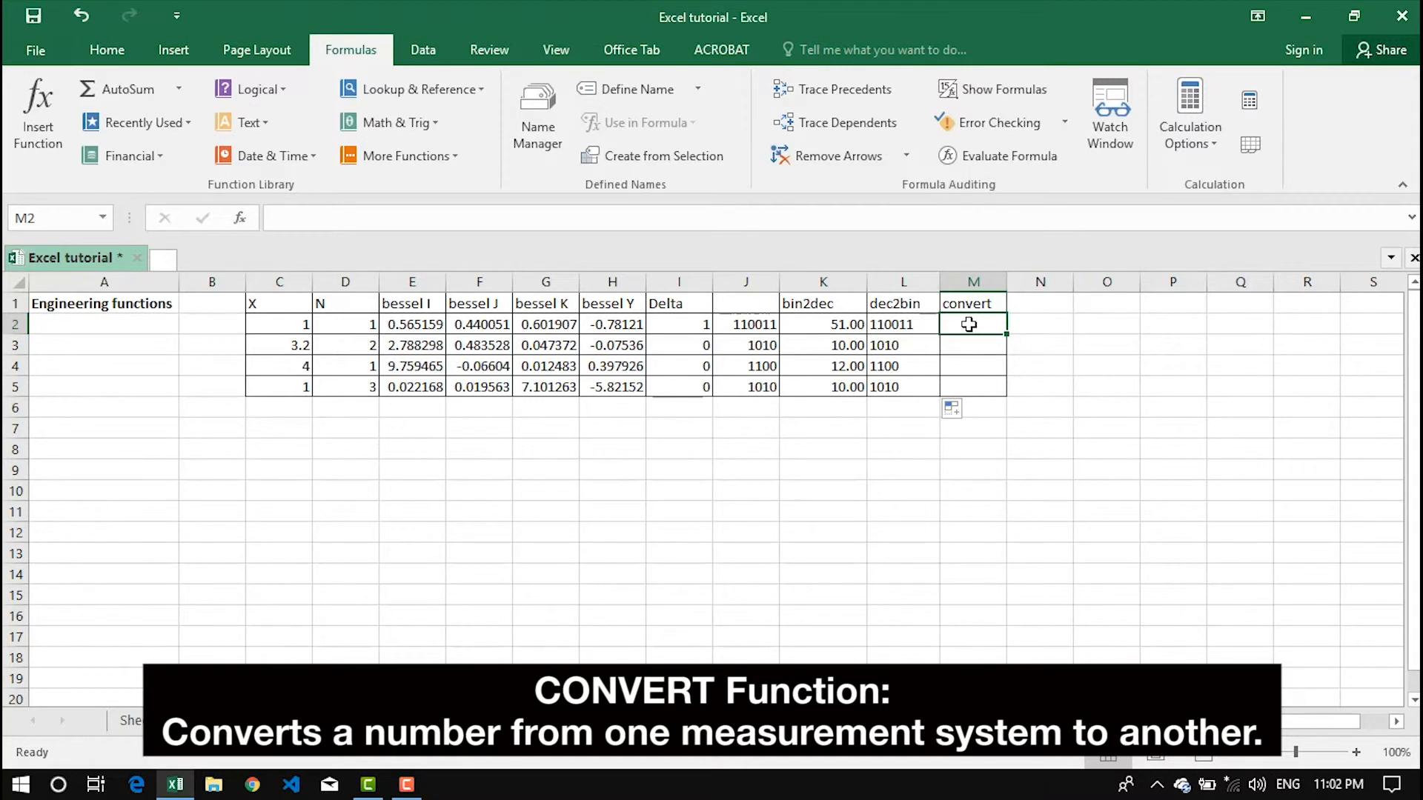
pyautogui.write('=')
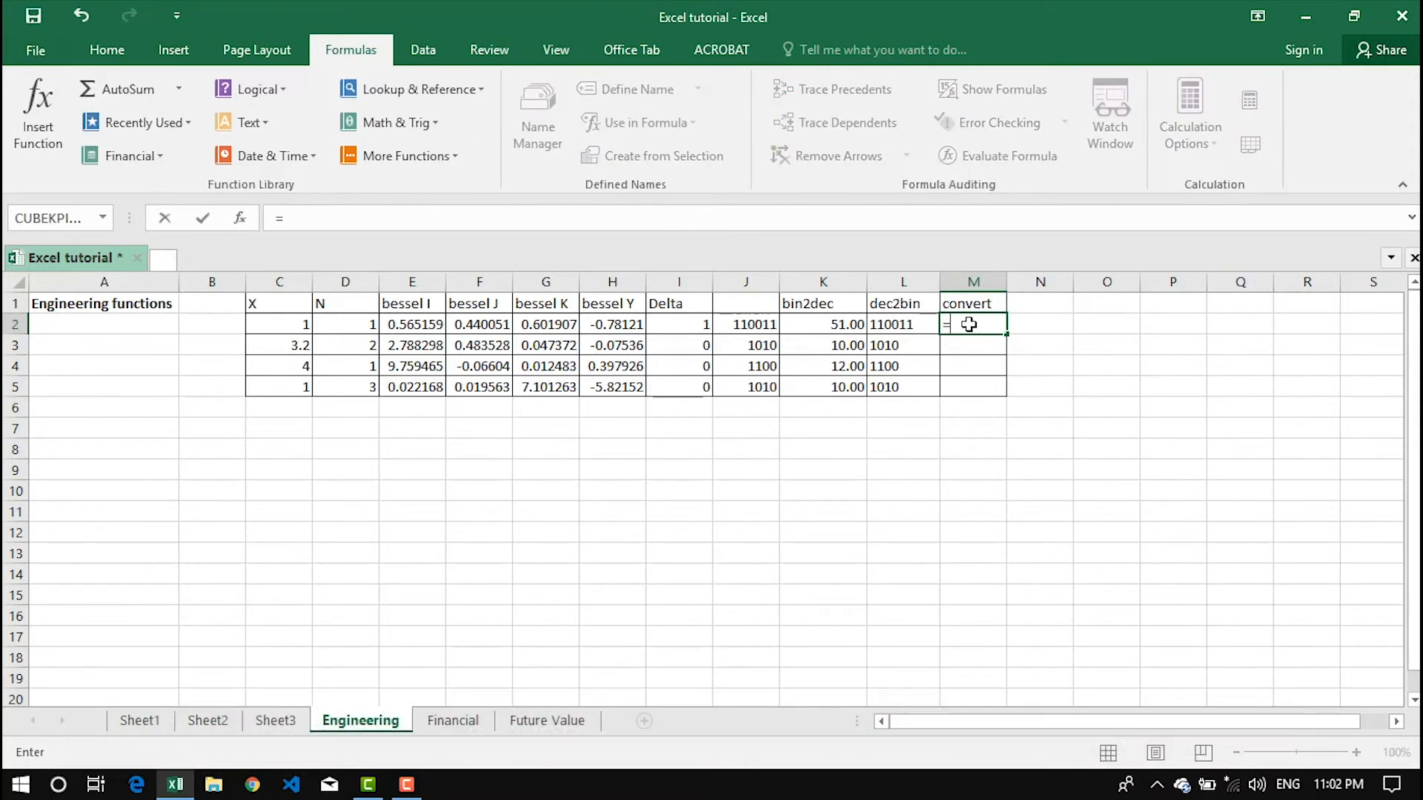
pyautogui.write('convert')
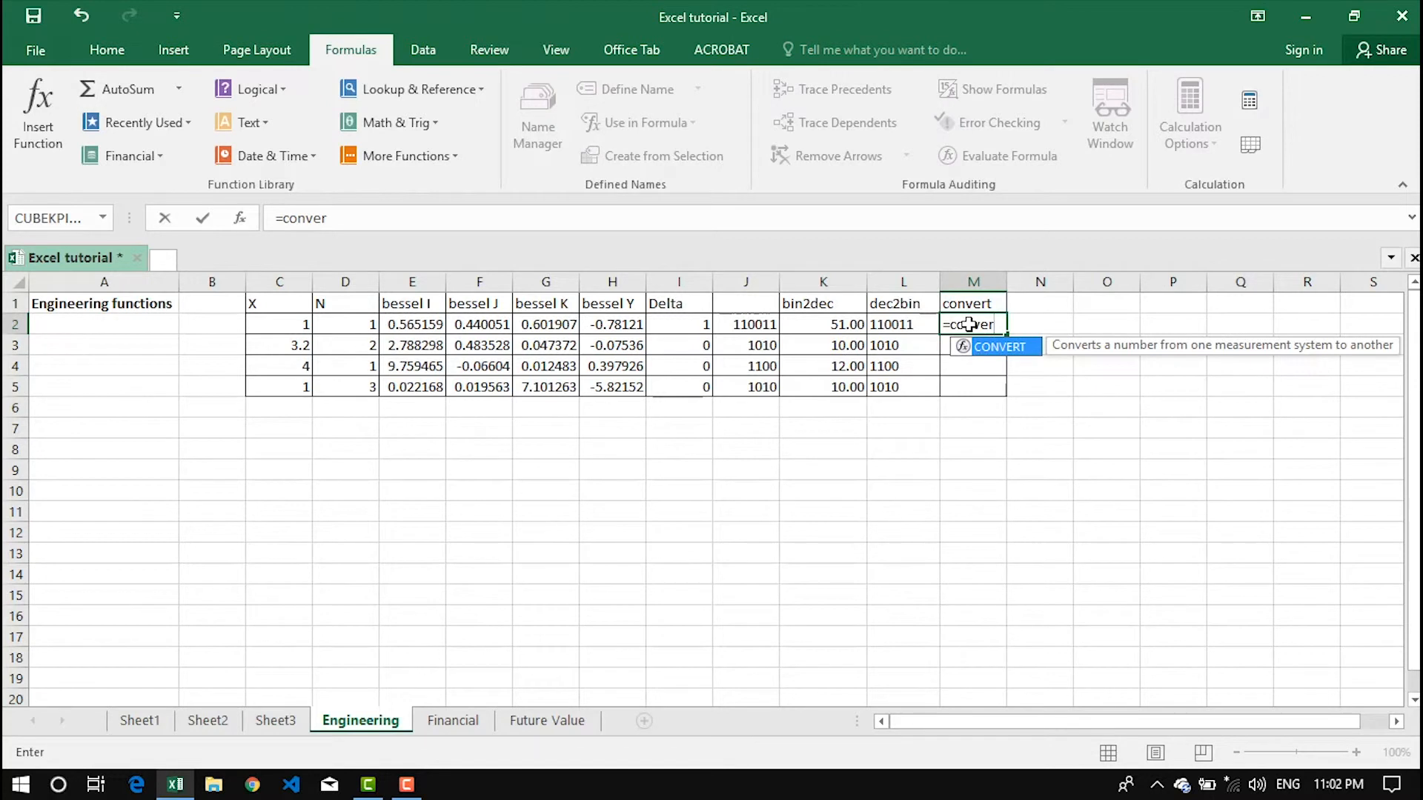
pyautogui.press('Tab')
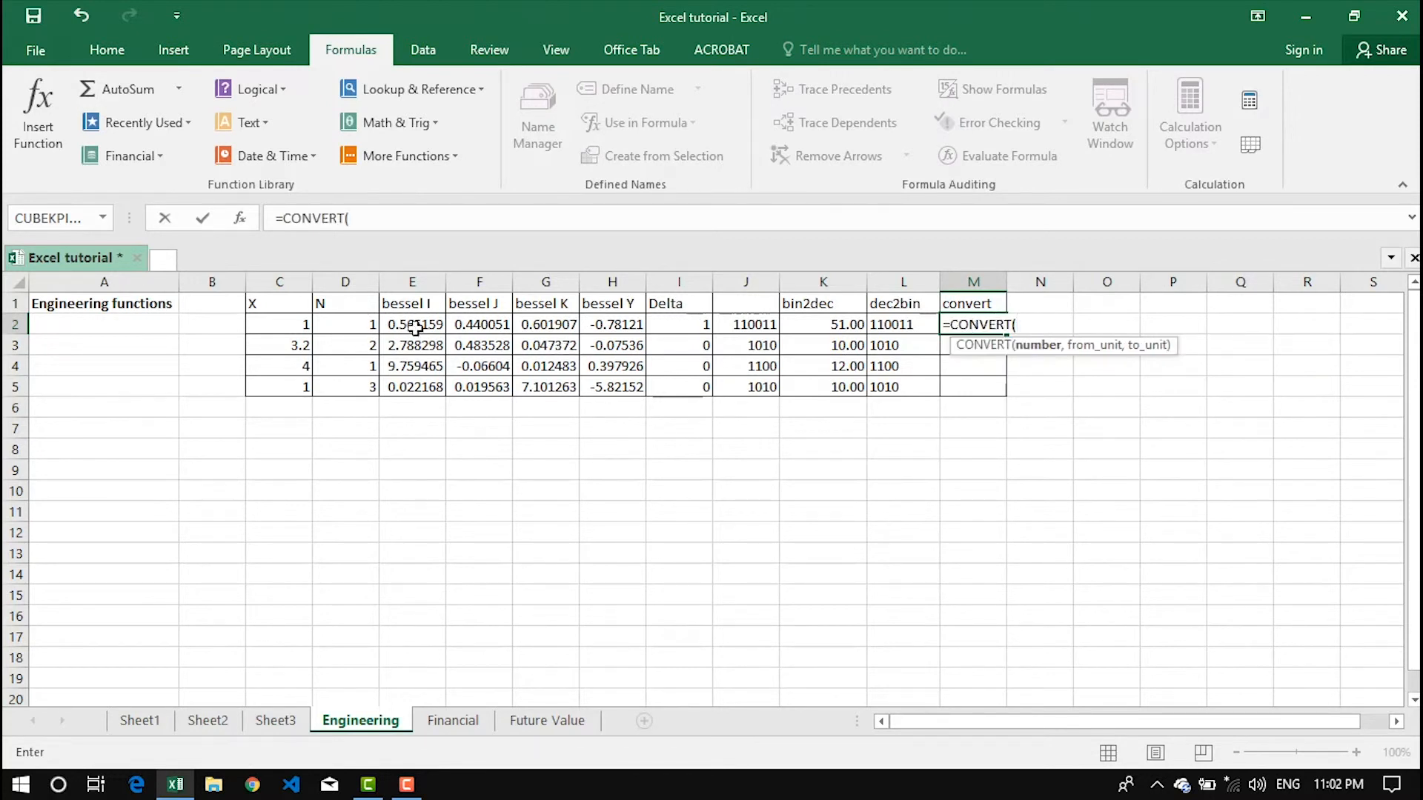
pyautogui.click(278, 320)
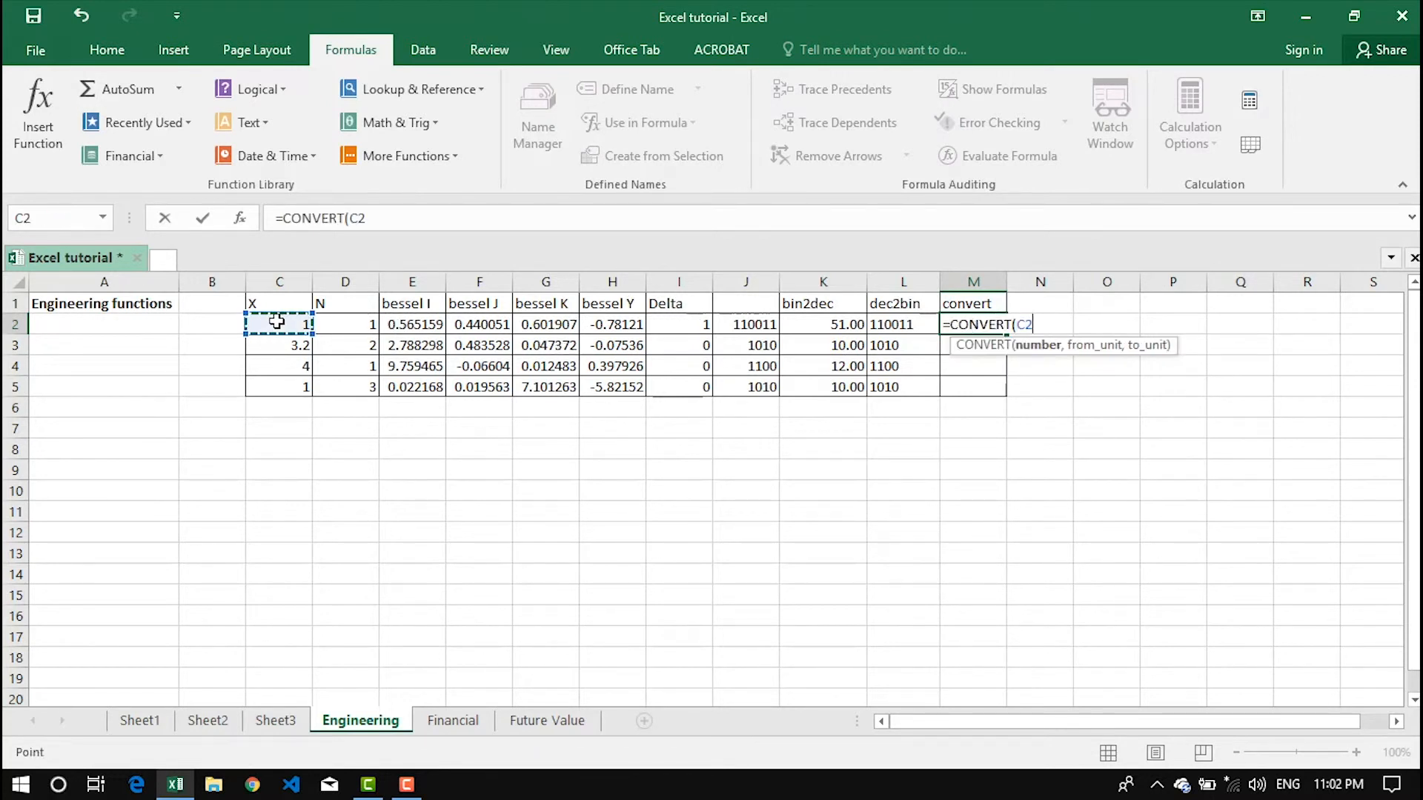
pyautogui.write(',')
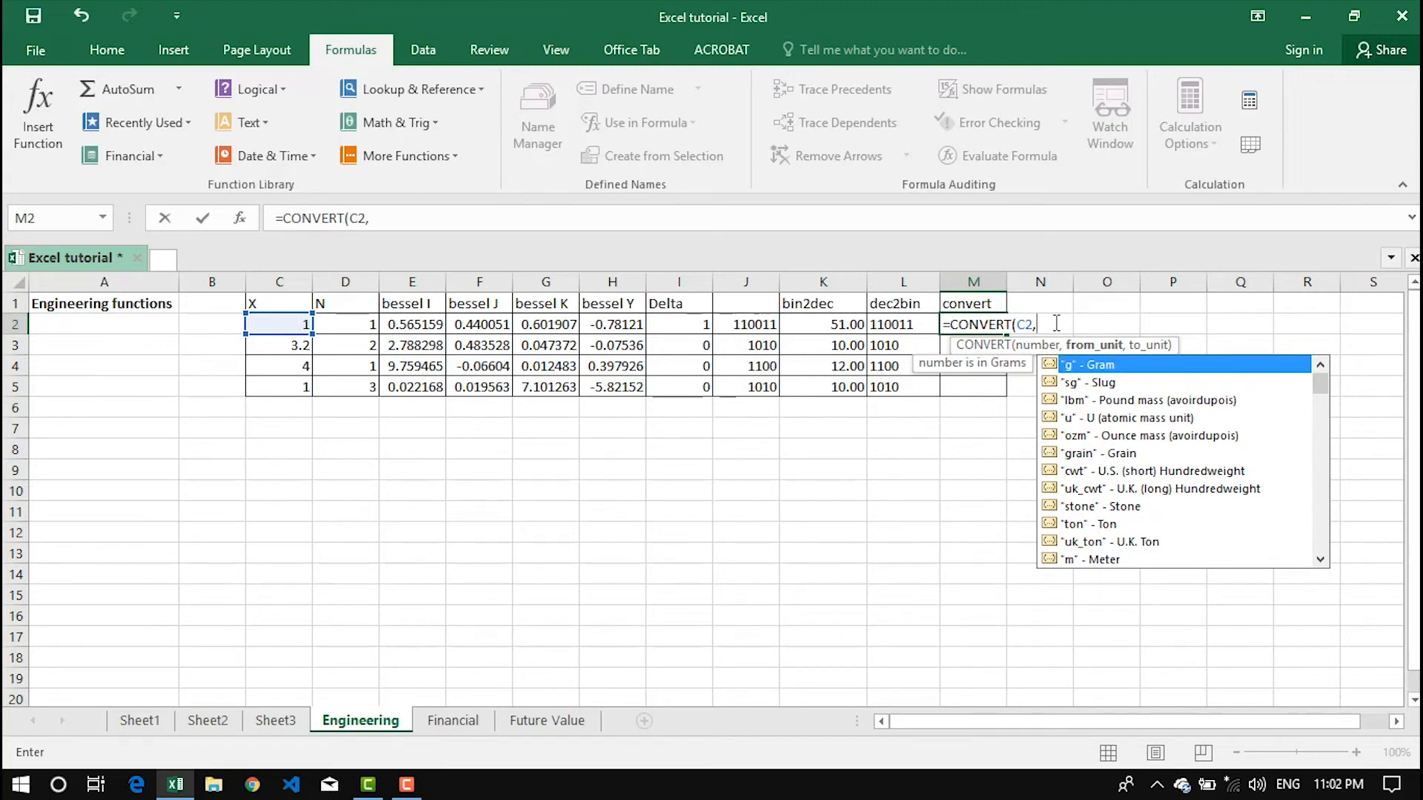
pyautogui.click(1111, 525)
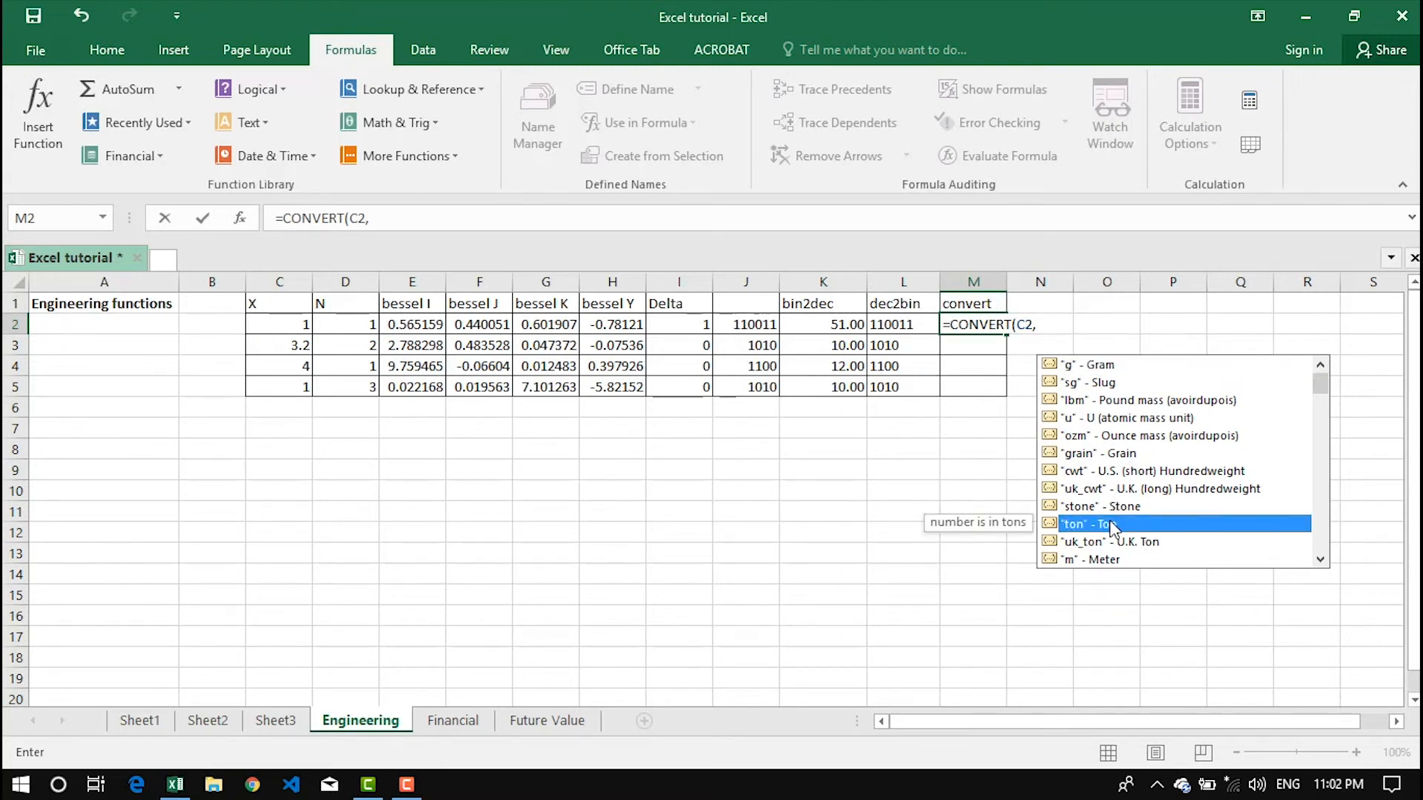
pyautogui.doubleClick(1111, 524)
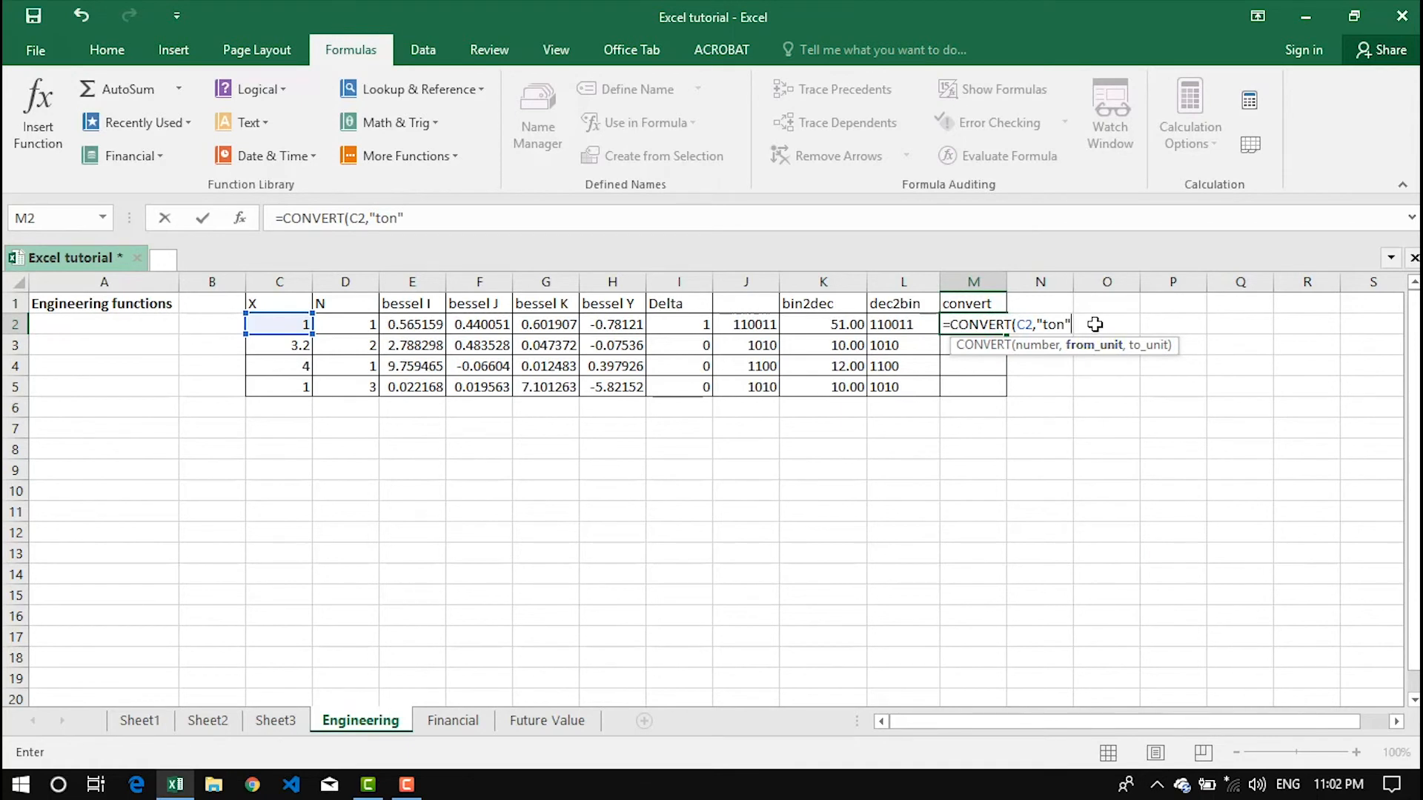
pyautogui.write(',')
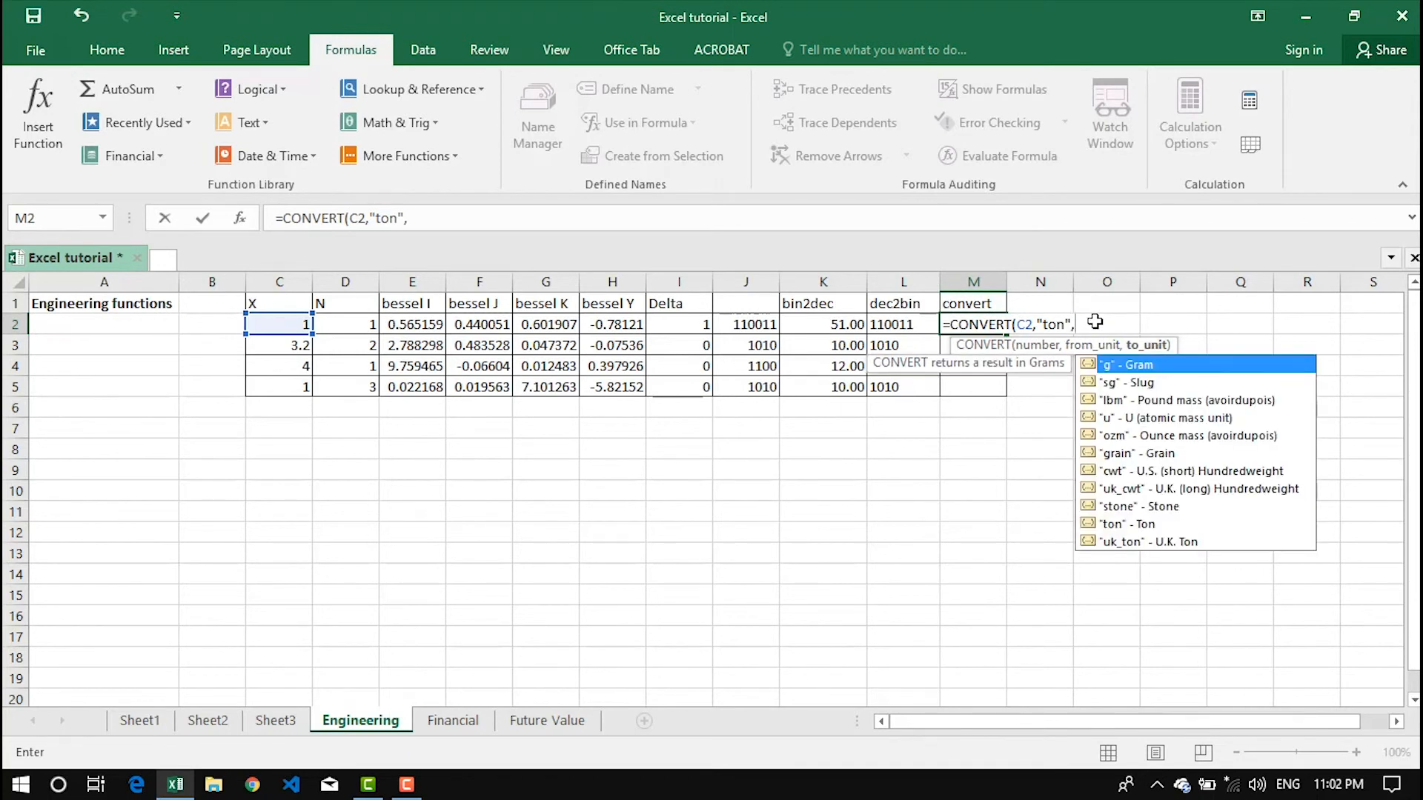
pyautogui.doubleClick(1138, 365)
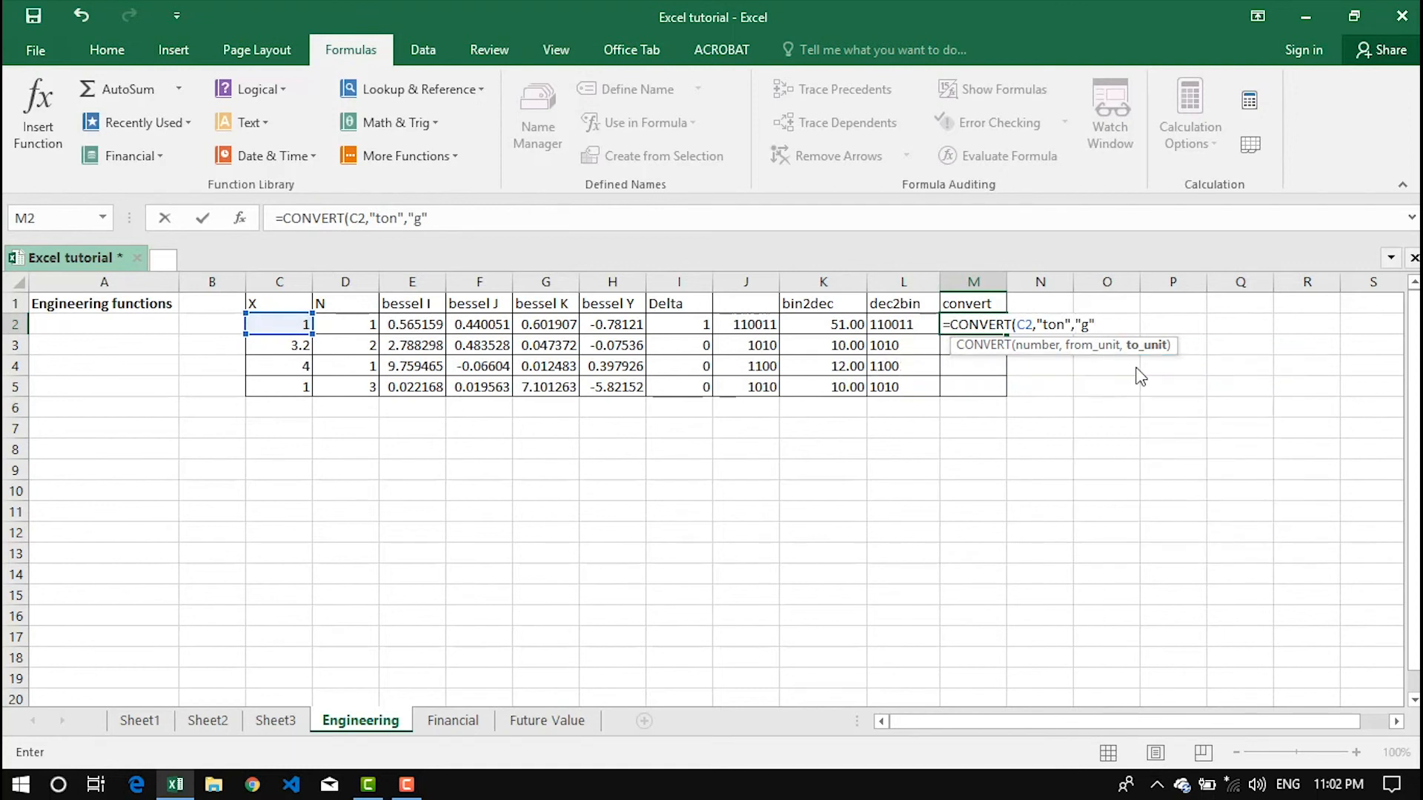
pyautogui.press('Return')
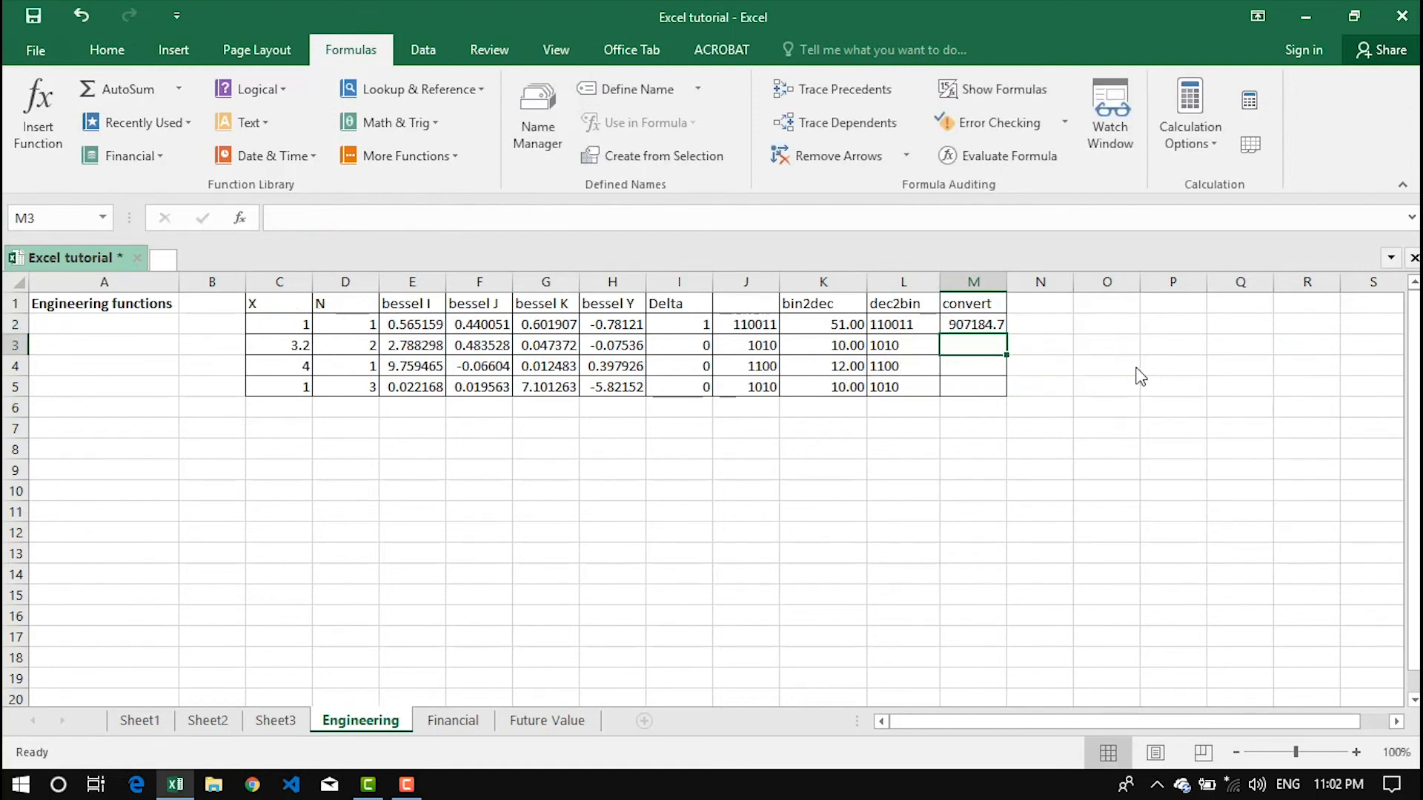
# Fill the CONVERT formula from M2 down through M5 and compare the X value in C2 with its conversion in M2
pyautogui.click(964, 320)
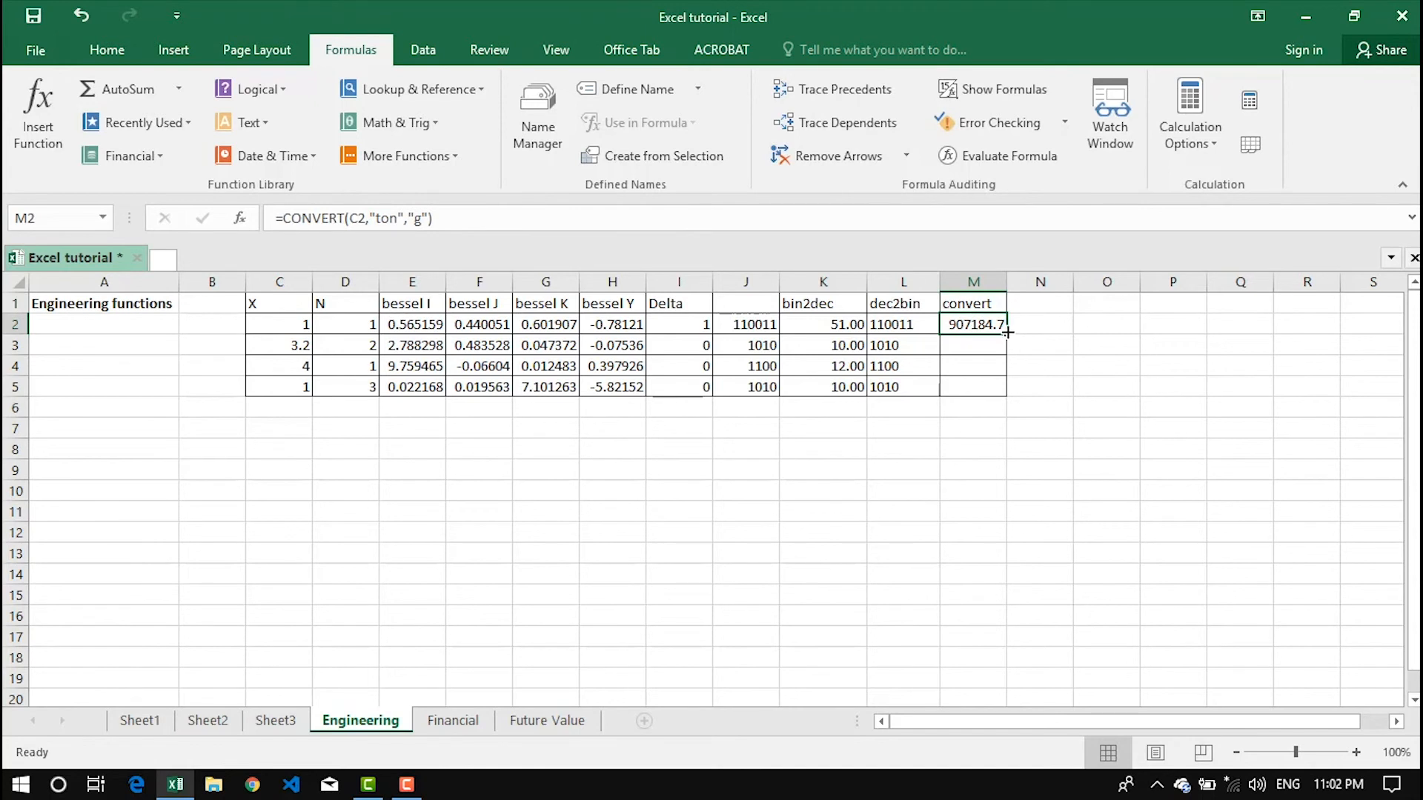
pyautogui.doubleClick(1006, 334)
pyautogui.click(296, 322)
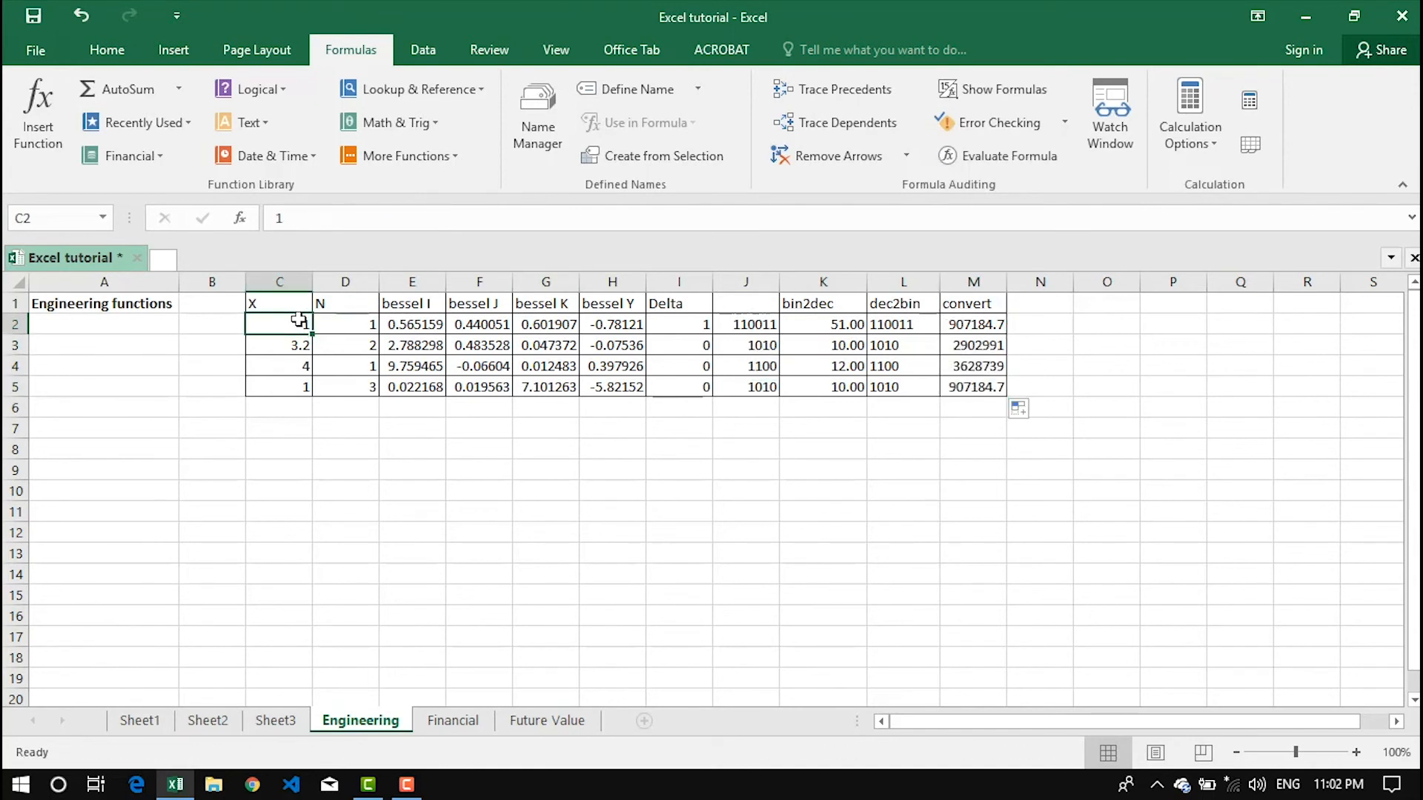
pyautogui.click(949, 326)
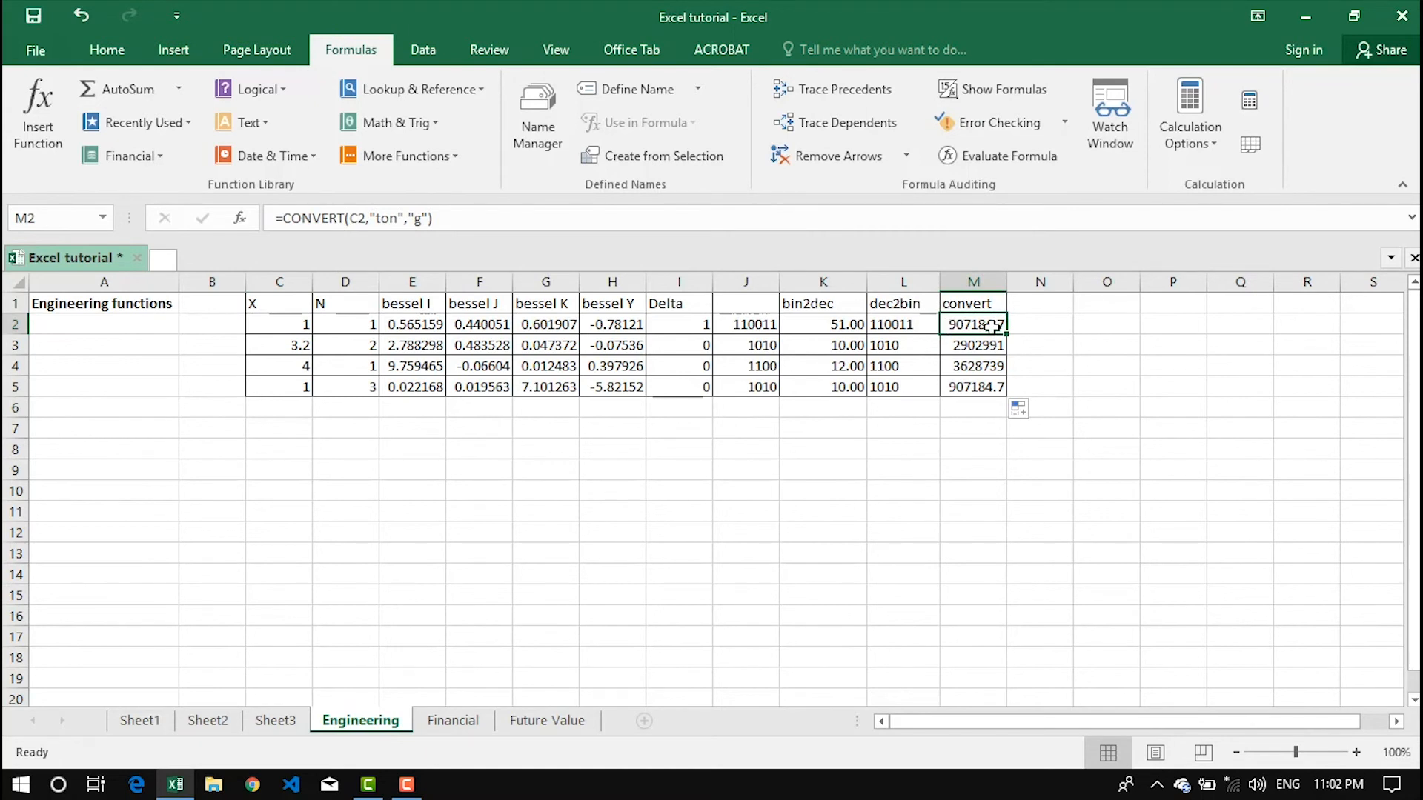